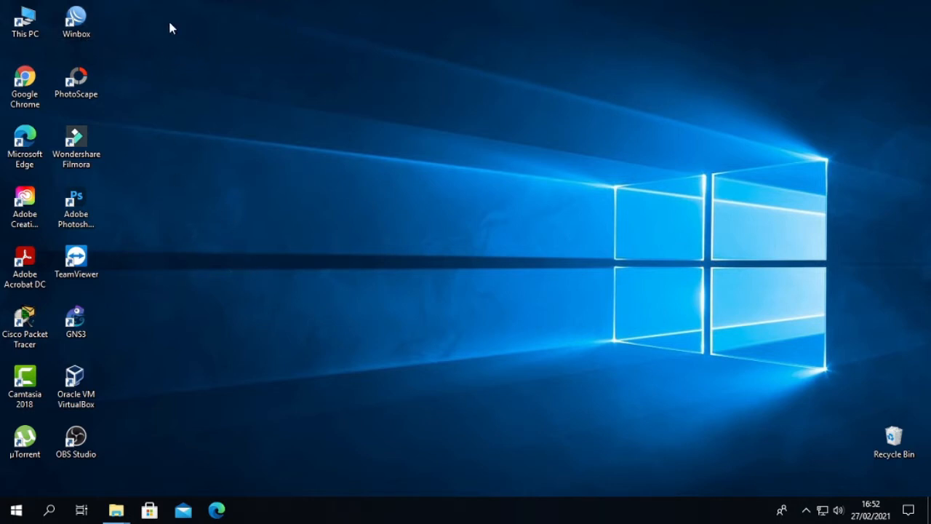
# - Launch WinBox and connect to the listed MikroTik router with the admin login, leaving the session in the background
pyautogui.doubleClick(76, 18)
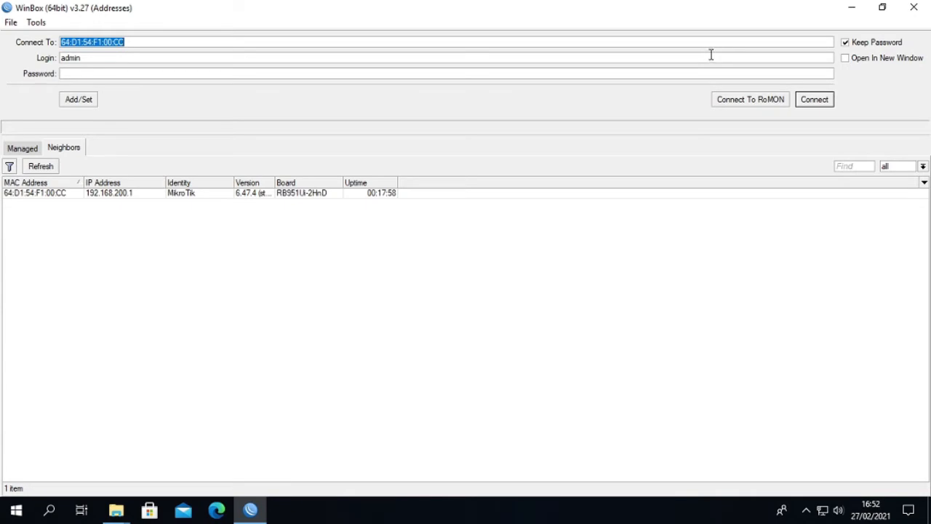
pyautogui.click(815, 99)
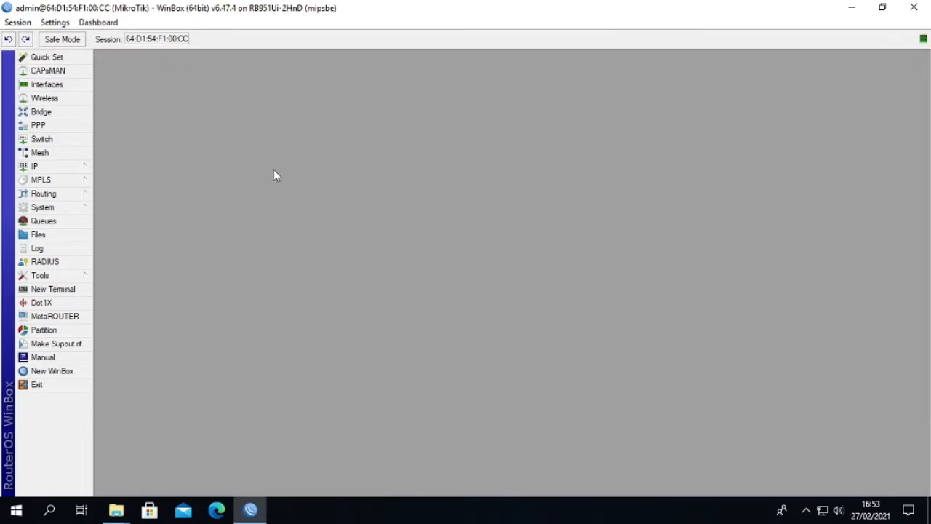
pyautogui.click(852, 9)
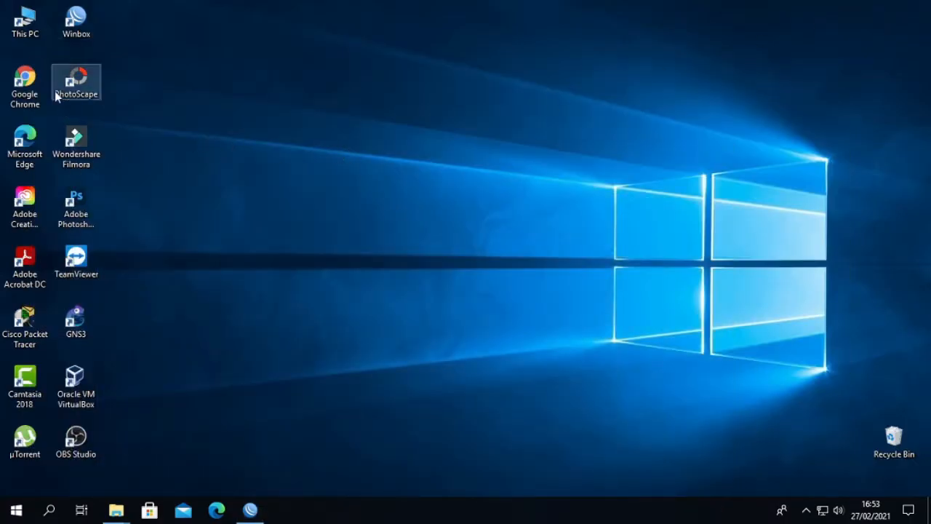
# - Switch to Google Chrome, load google.com and search for "mikrotikl" to test internet access
pyautogui.doubleClick(32, 94)
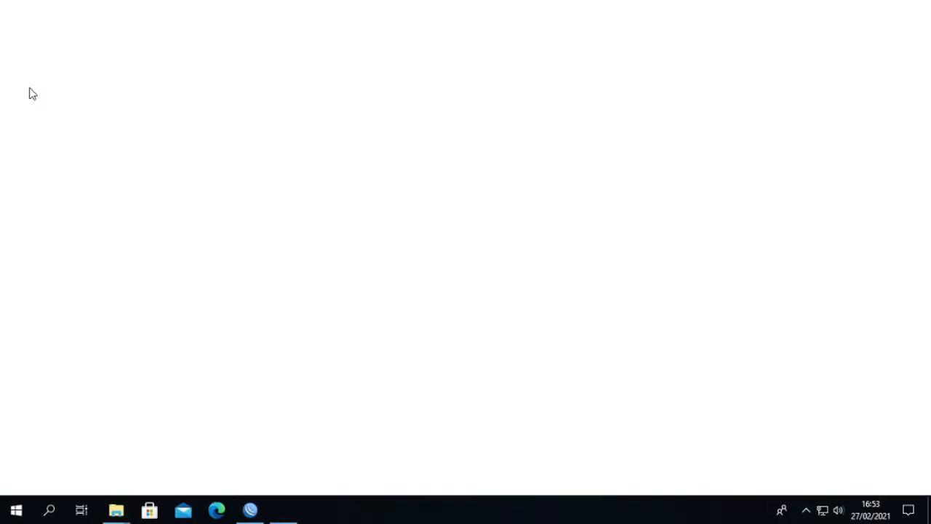
pyautogui.write('google.')
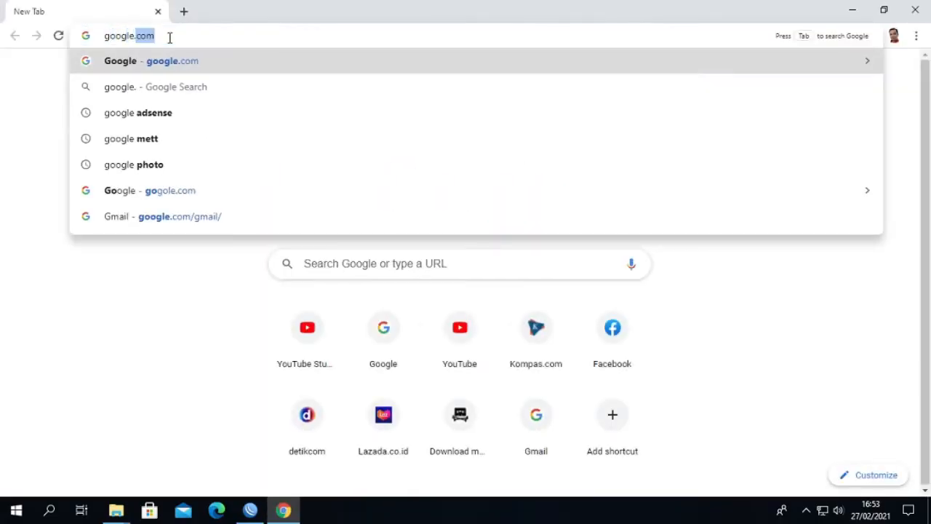
pyautogui.press('Return')
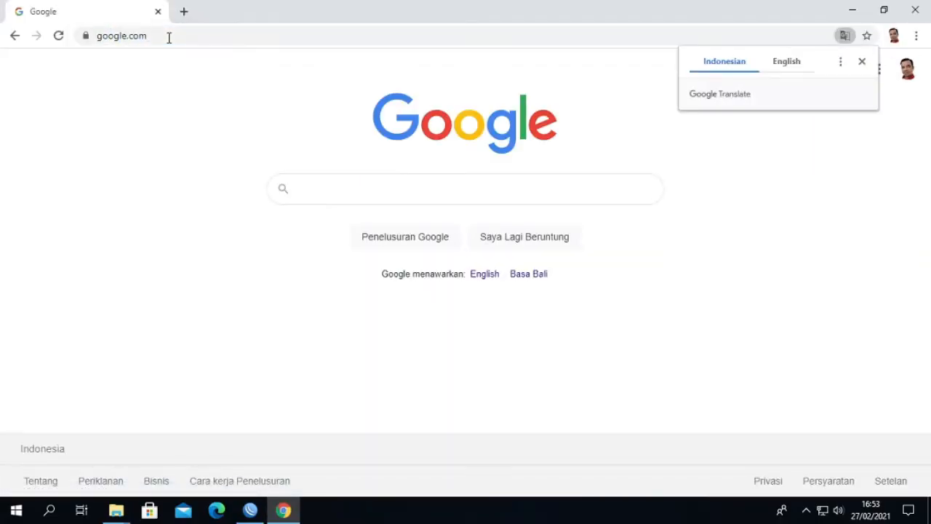
pyautogui.write('mikrotik')
pyautogui.press('Return')
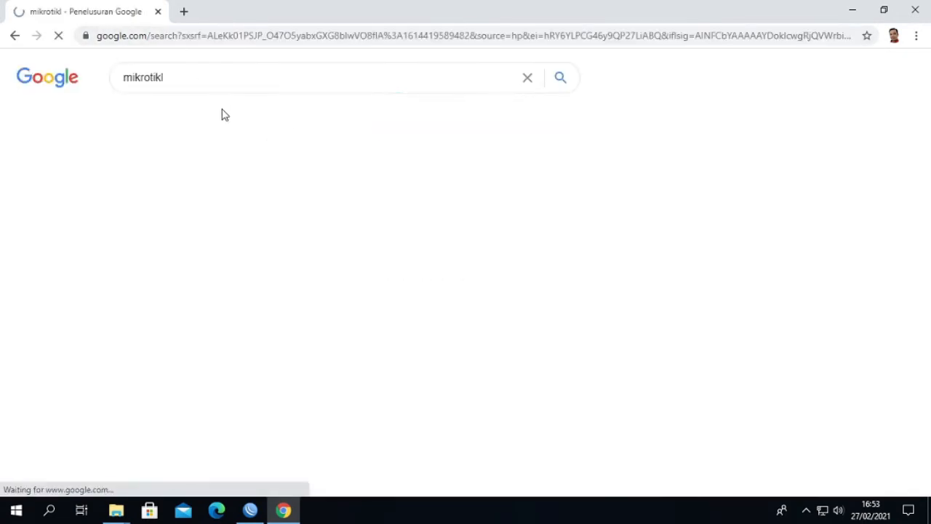
# - Load detik.com in a new browser tab, dismiss the translation popup and minimize the browser
pyautogui.click(185, 12)
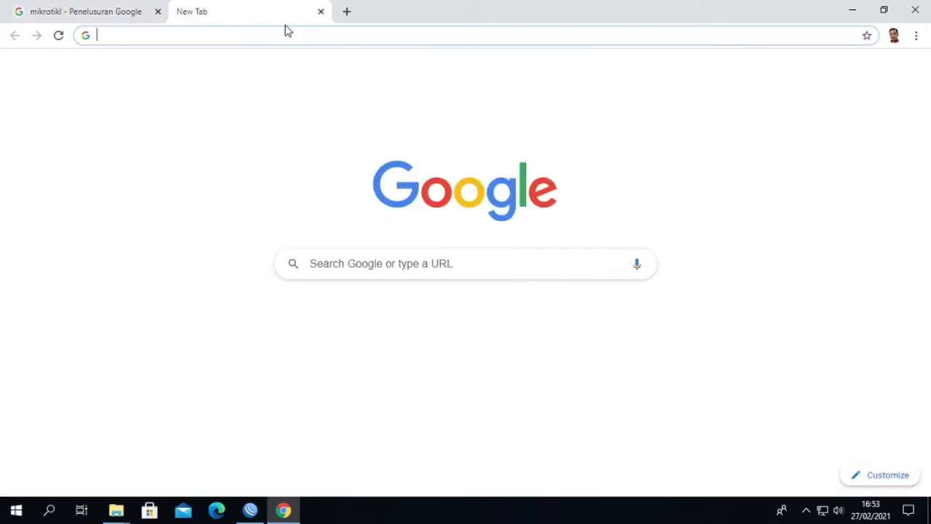
pyautogui.write('detik.com')
pyautogui.press('Return')
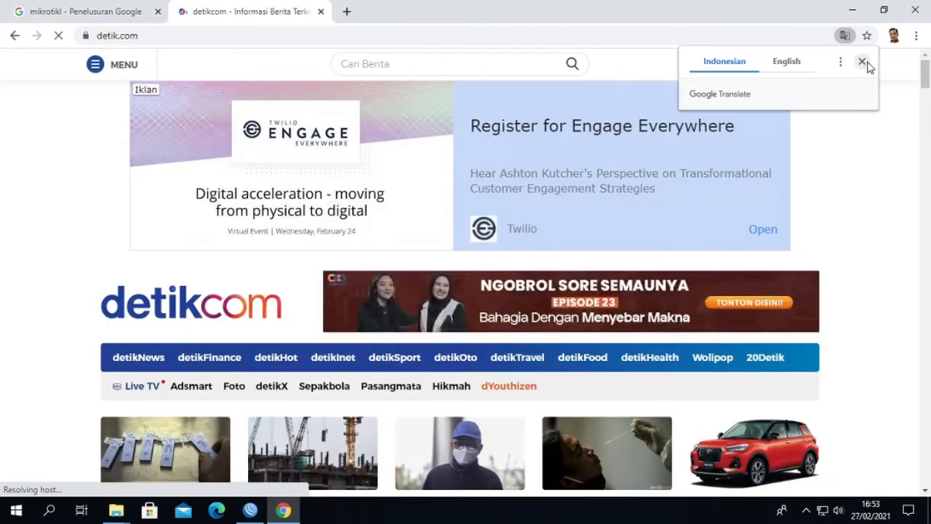
pyautogui.click(862, 61)
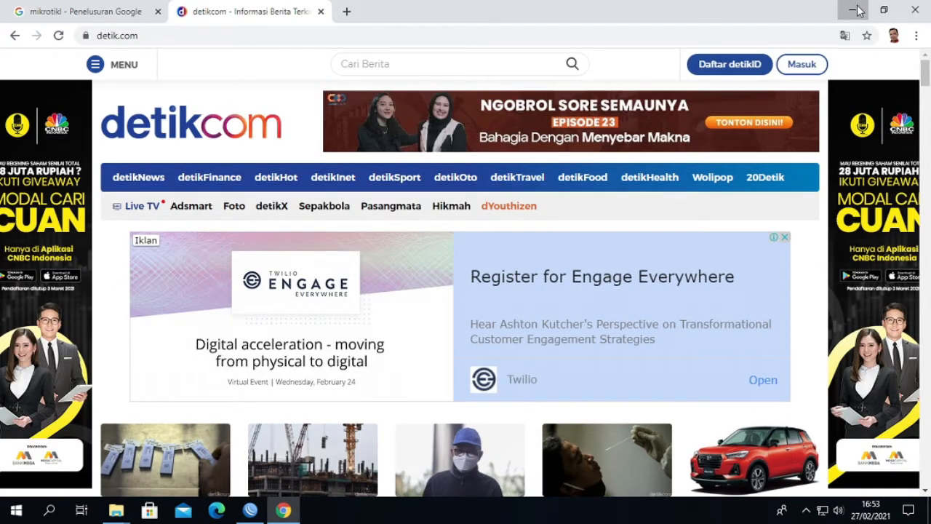
pyautogui.click(856, 10)
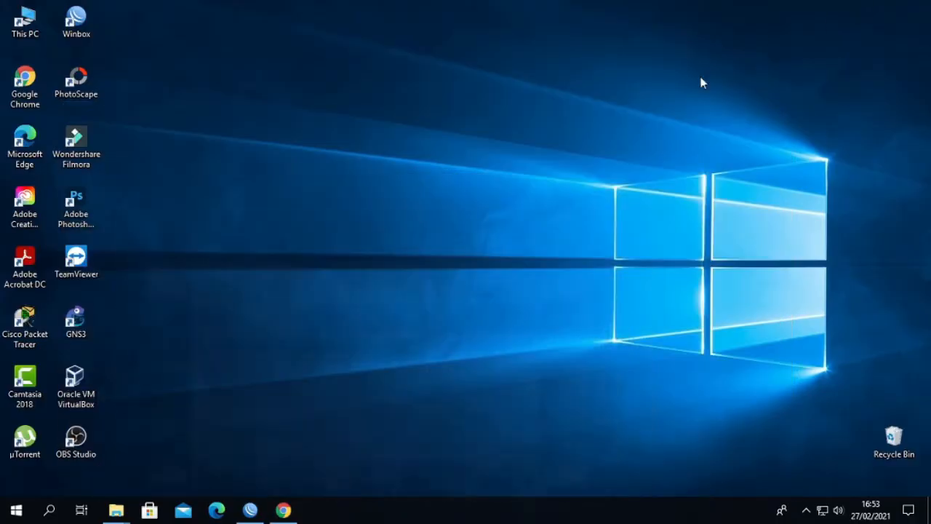
# - Return to WinBox and ping google.com from a new router terminal, closing the terminal when done
pyautogui.click(251, 511)
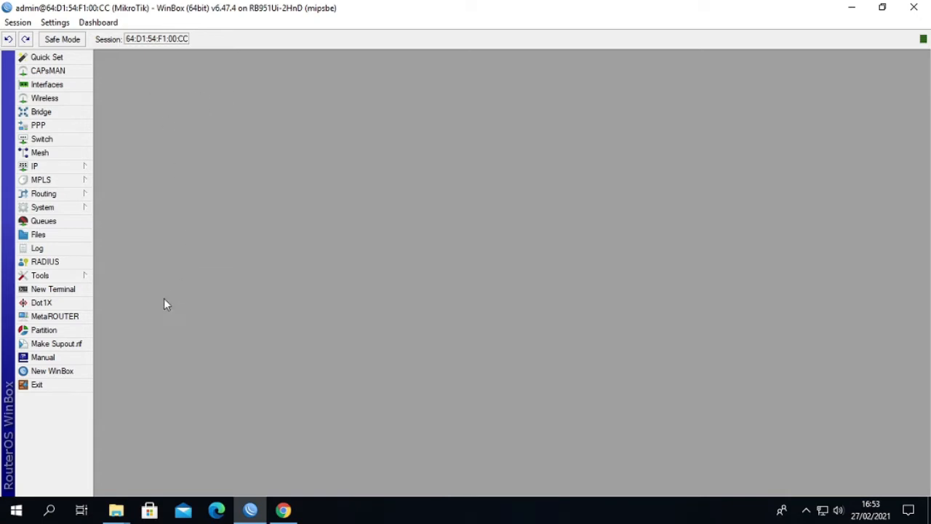
pyautogui.click(56, 291)
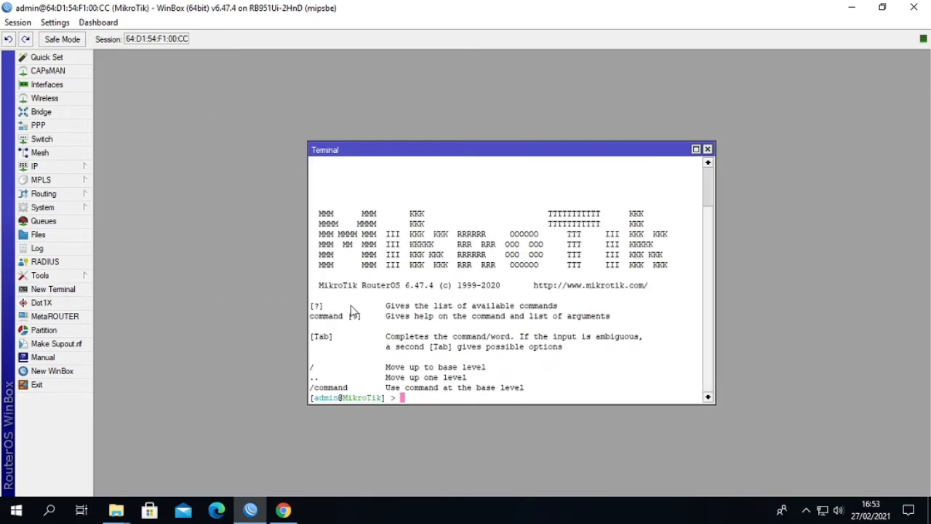
pyautogui.write('ping google.com')
pyautogui.press('Return')
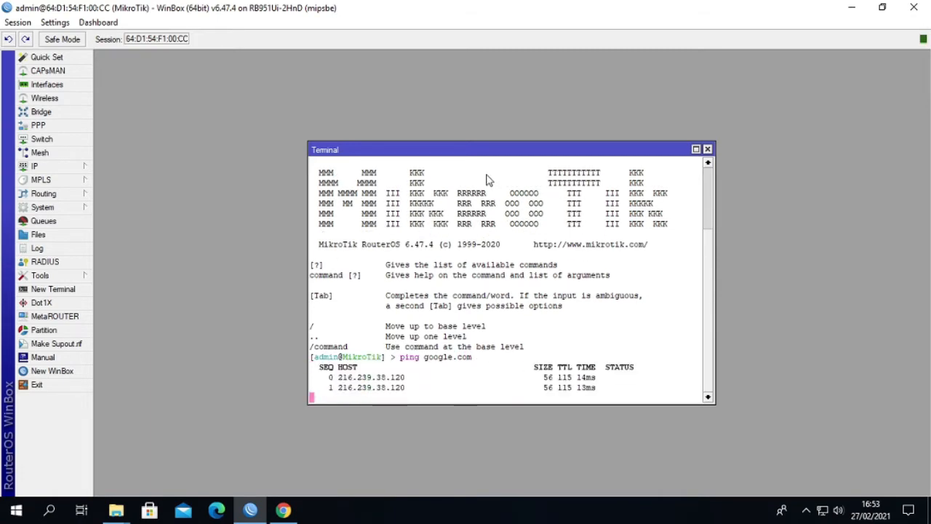
pyautogui.moveTo(405, 150); pyautogui.dragTo(197, 68)
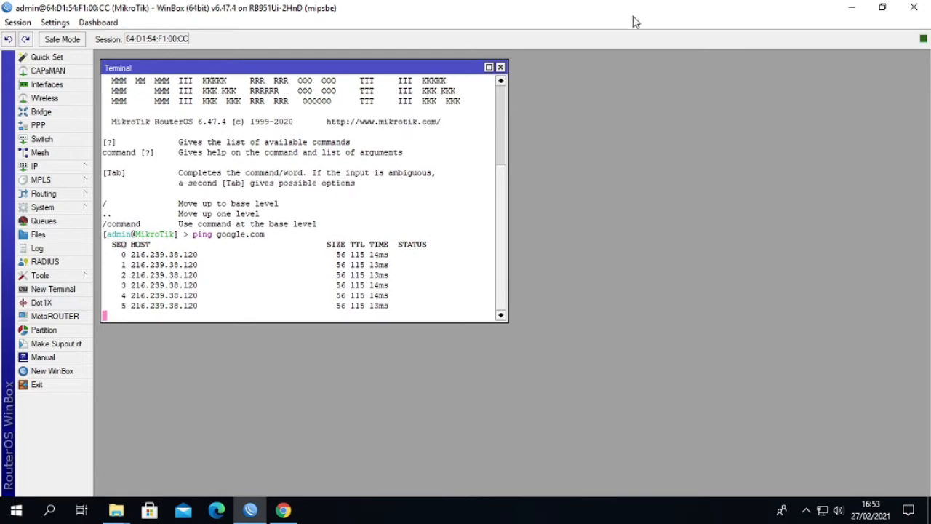
pyautogui.click(500, 66)
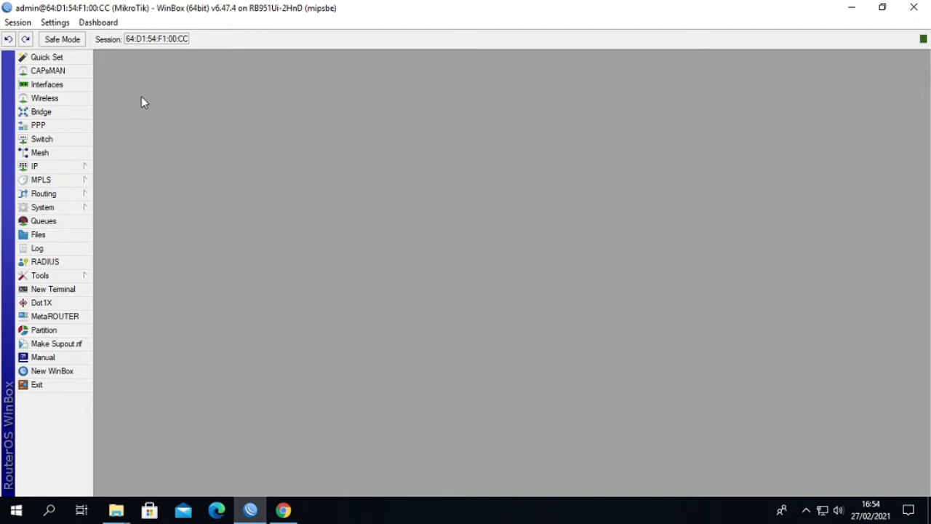
# - Rename the router's ether1 interface to ether1-Internet and apply the change
pyautogui.click(56, 87)
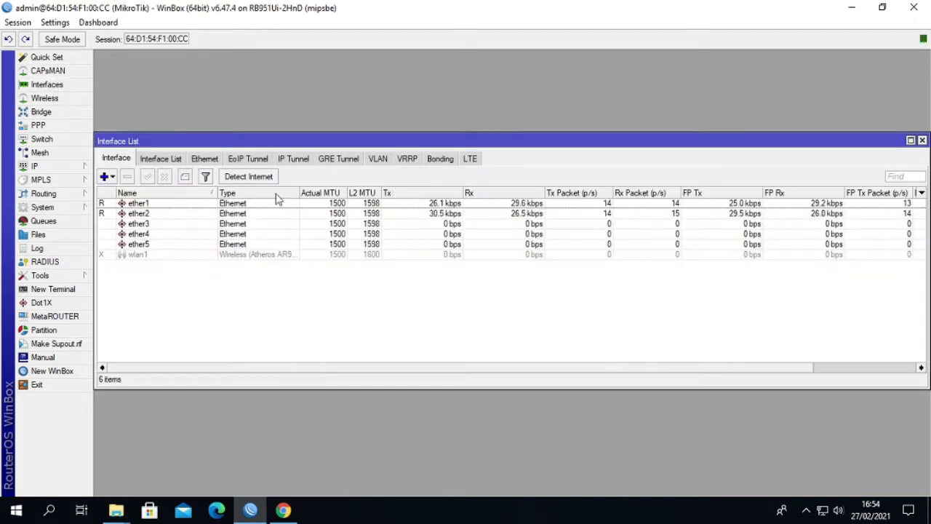
pyautogui.doubleClick(140, 204)
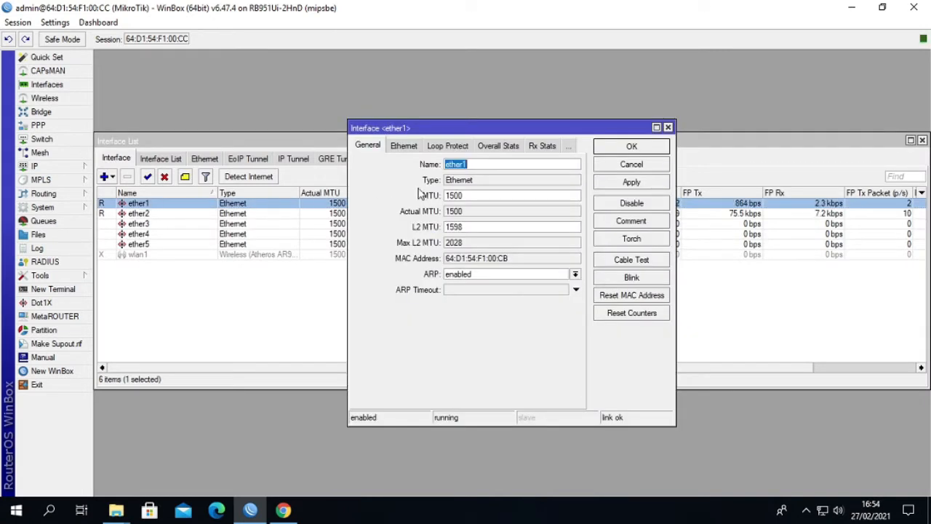
pyautogui.click(478, 164)
pyautogui.write('-k')
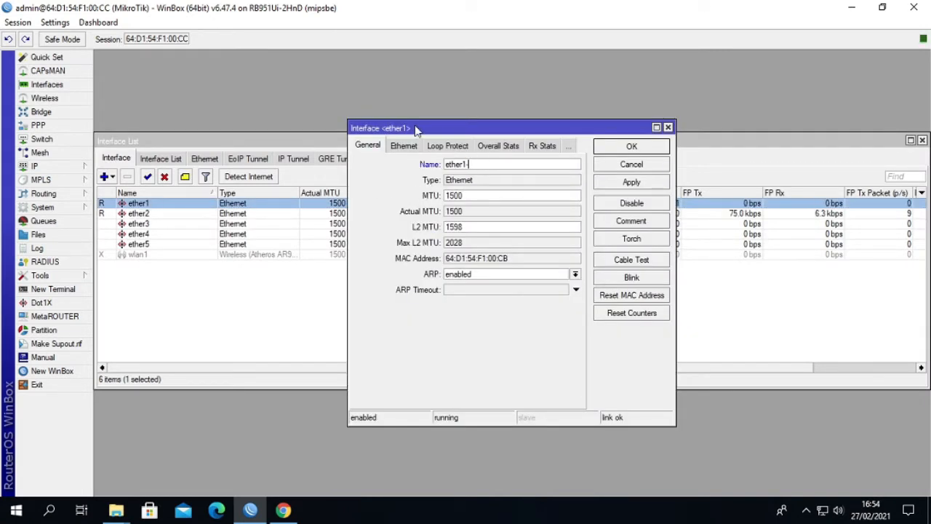
pyautogui.write('nternet')
pyautogui.click(633, 182)
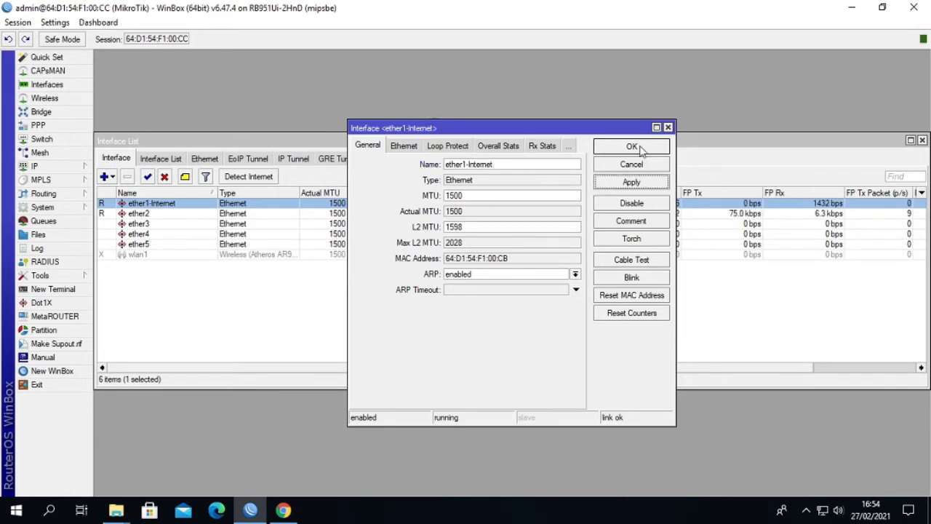
pyautogui.click(633, 148)
# - Rename the ether2 interface to ether2-LAN and apply the change
pyautogui.doubleClick(235, 214)
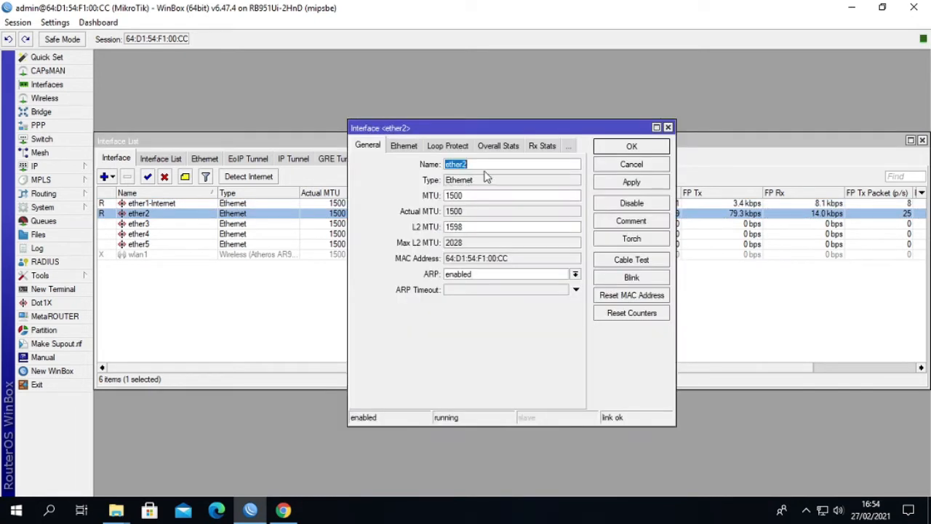
pyautogui.write('-LAN')
pyautogui.click(630, 184)
pyautogui.click(627, 148)
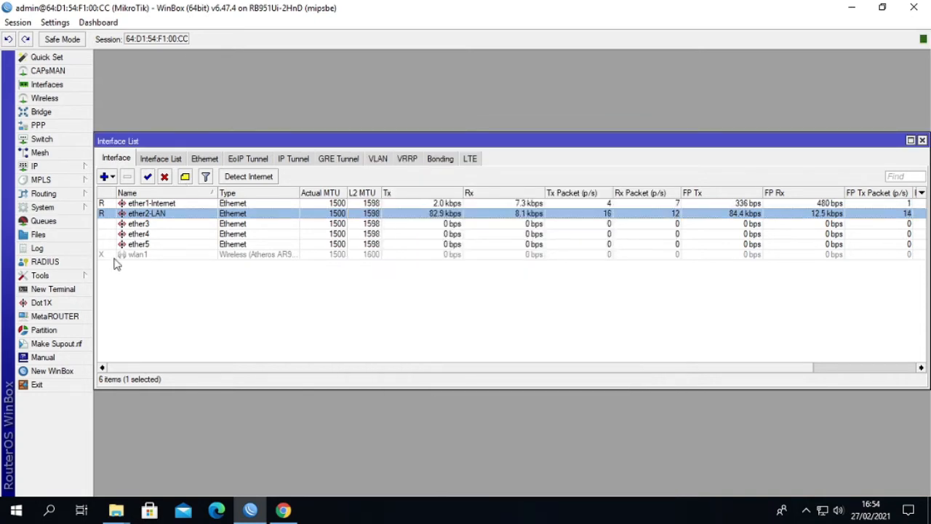
# - Examine the router's IP address list for the Internet and LAN interfaces, widening its columns for readability
pyautogui.click(65, 168)
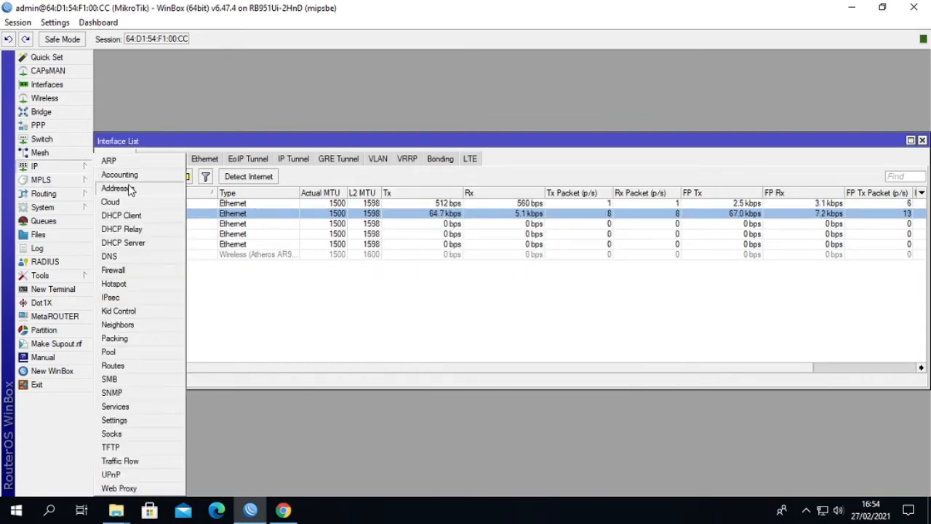
pyautogui.click(128, 189)
pyautogui.click(254, 177)
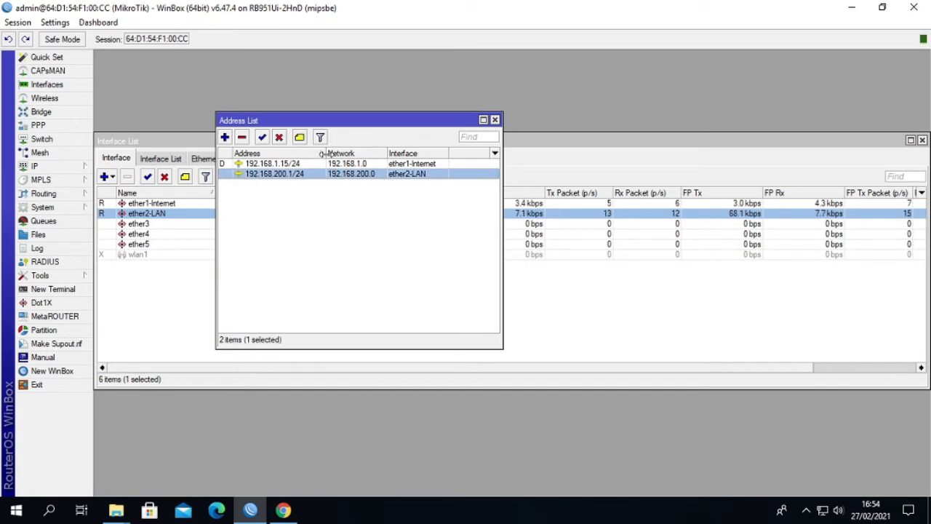
pyautogui.moveTo(326, 158); pyautogui.dragTo(333, 158)
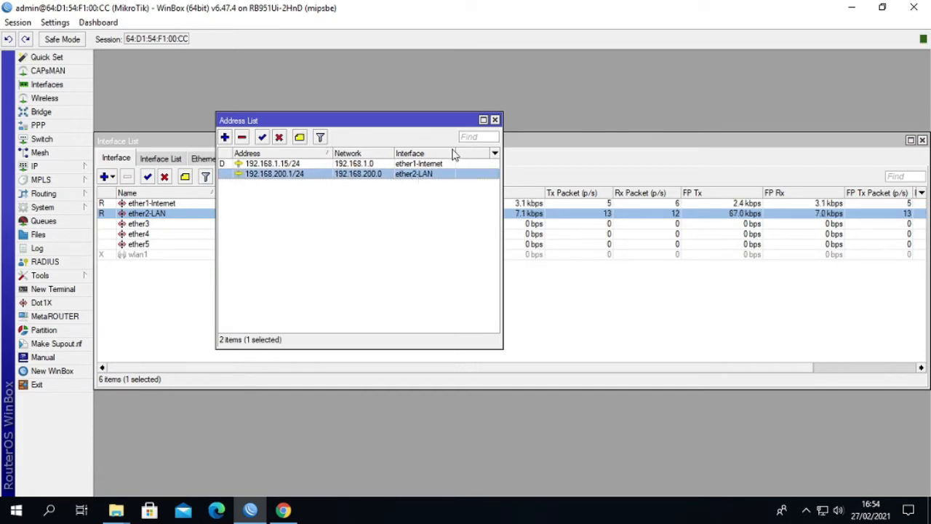
pyautogui.moveTo(456, 153); pyautogui.dragTo(473, 153)
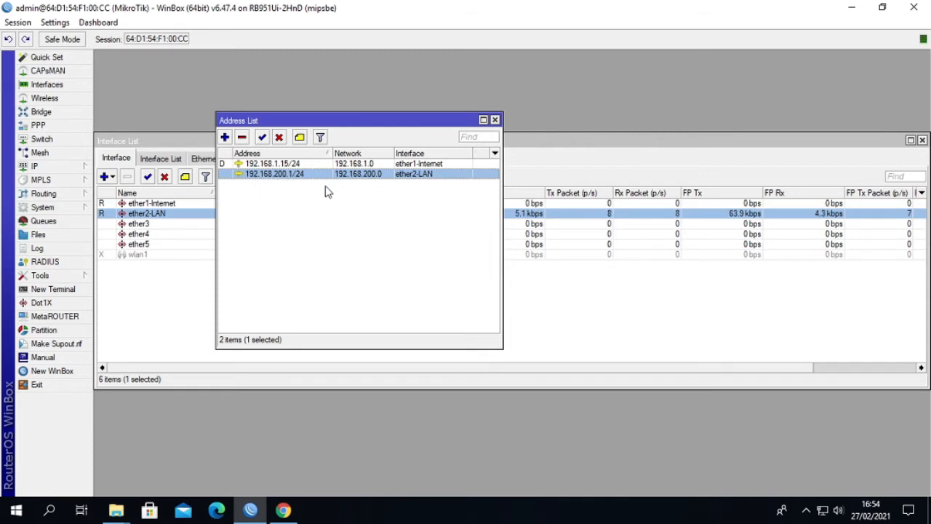
# - Check the IPv4 settings of the Ethernet 2 adapter in Windows, leaving them as they are, and return to WinBox
pyautogui.rightClick(823, 511)
pyautogui.click(818, 494)
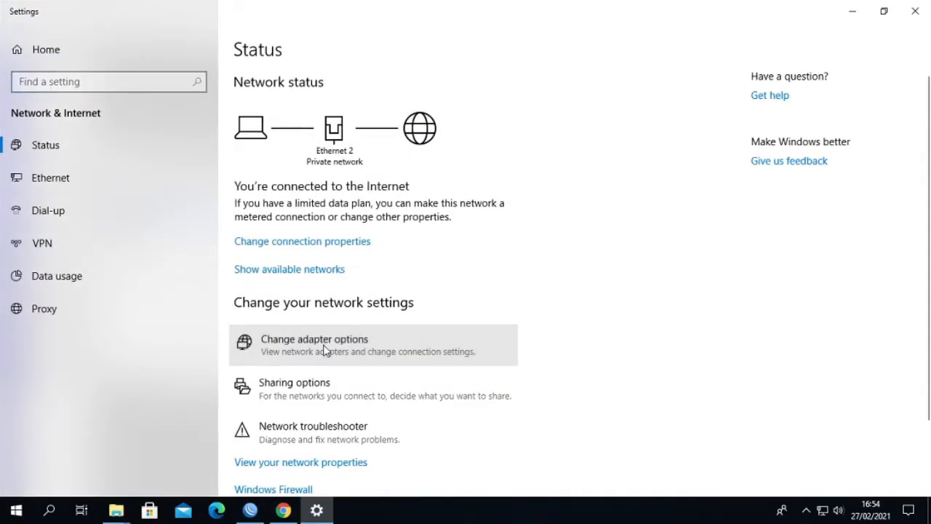
pyautogui.click(324, 350)
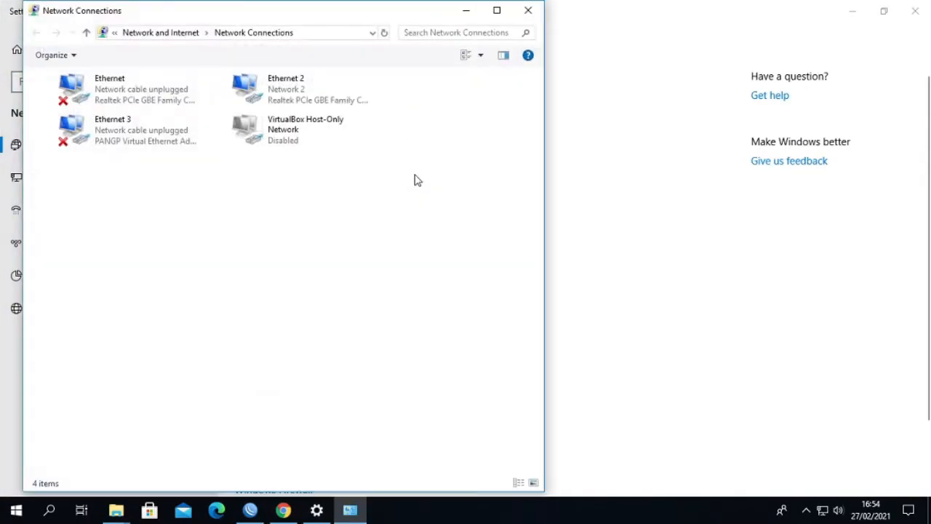
pyautogui.doubleClick(294, 100)
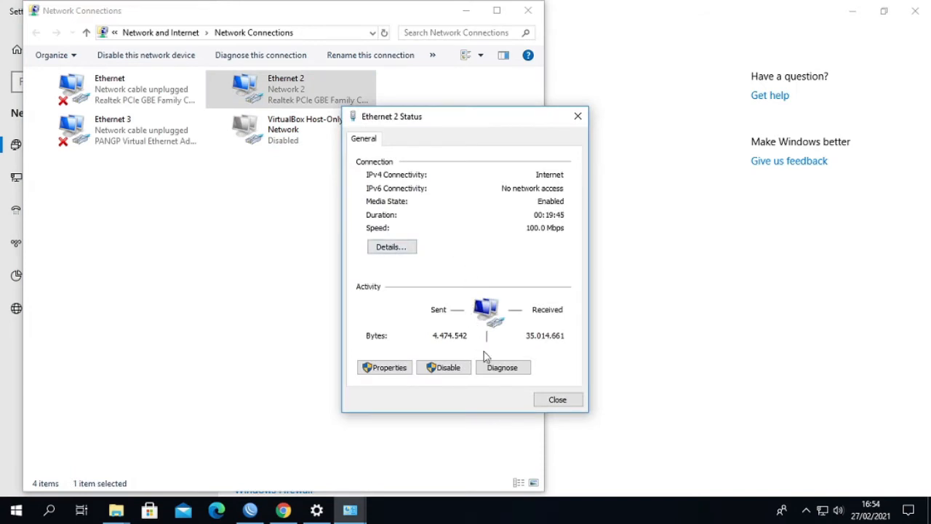
pyautogui.click(391, 368)
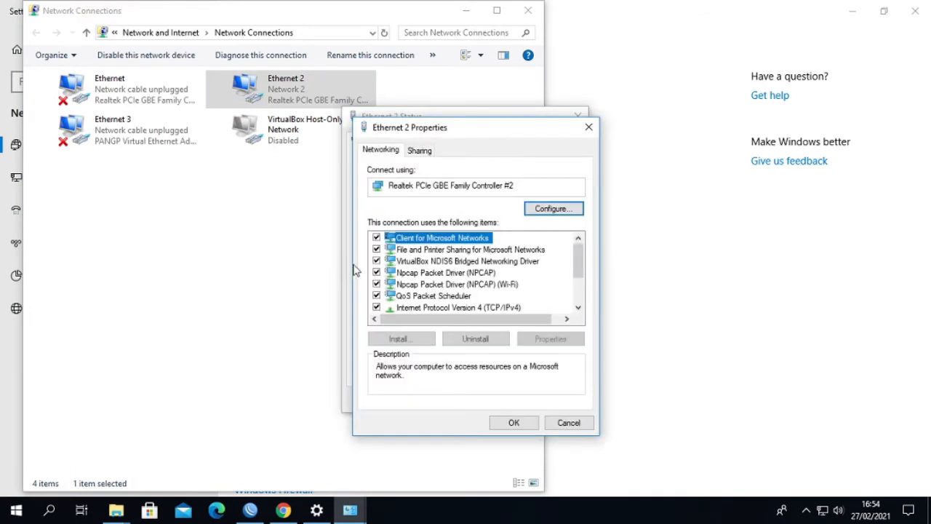
pyautogui.doubleClick(483, 306)
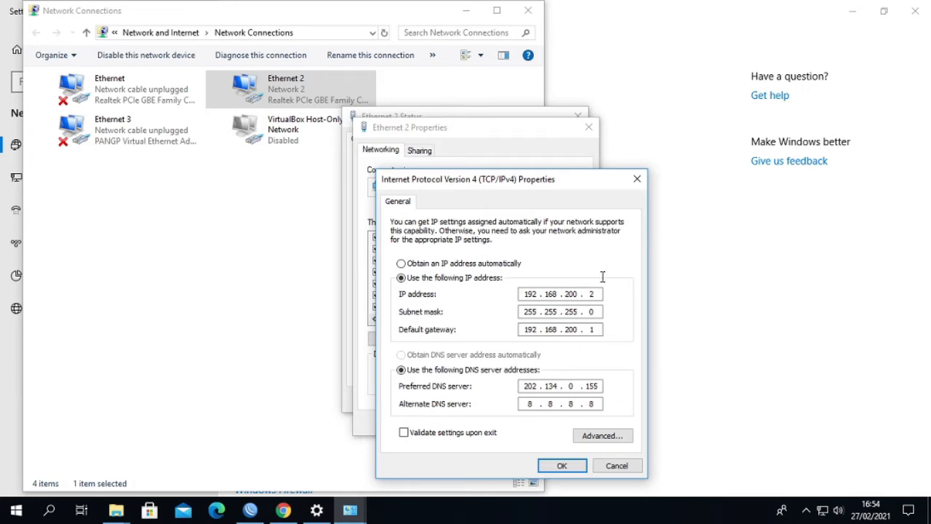
pyautogui.click(637, 179)
pyautogui.click(589, 127)
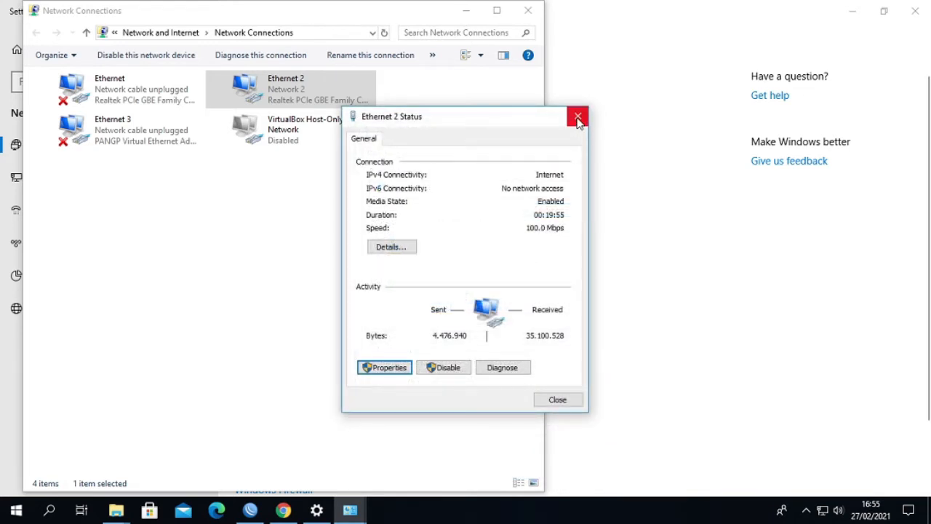
pyautogui.click(577, 118)
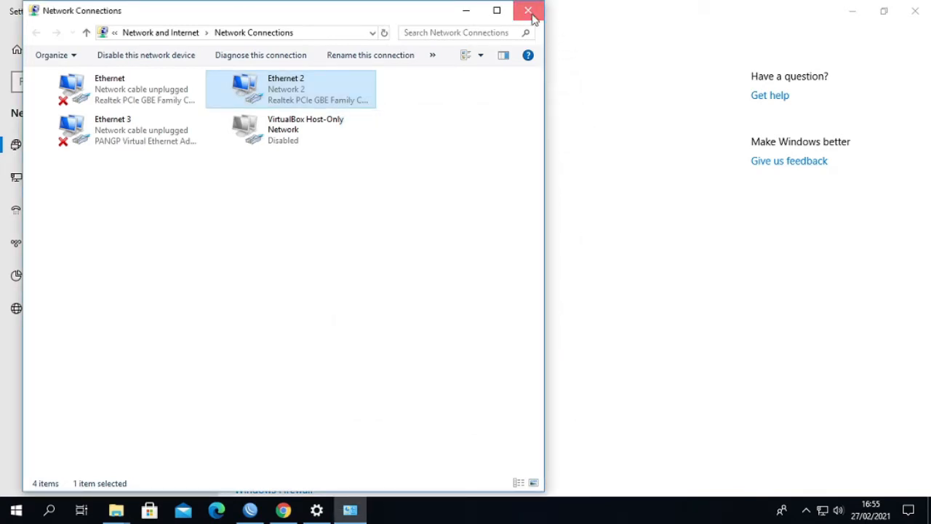
pyautogui.click(528, 11)
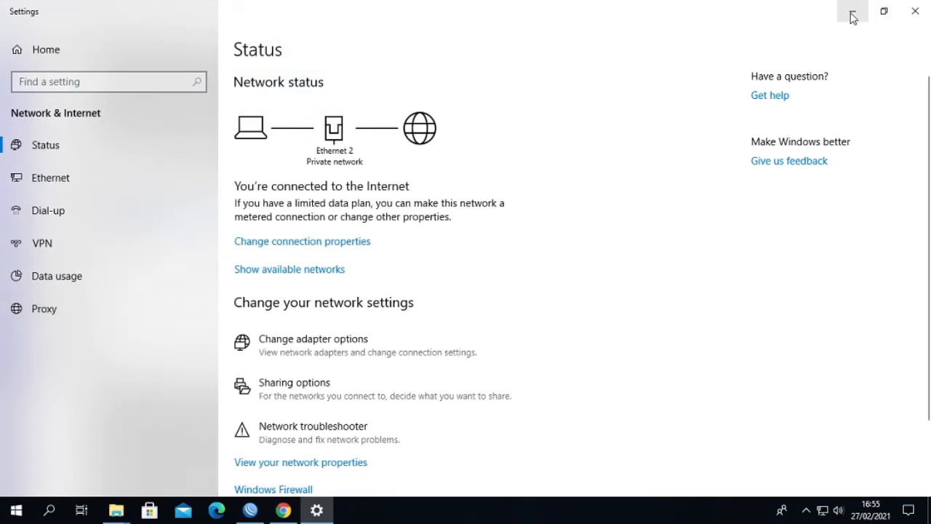
pyautogui.click(852, 11)
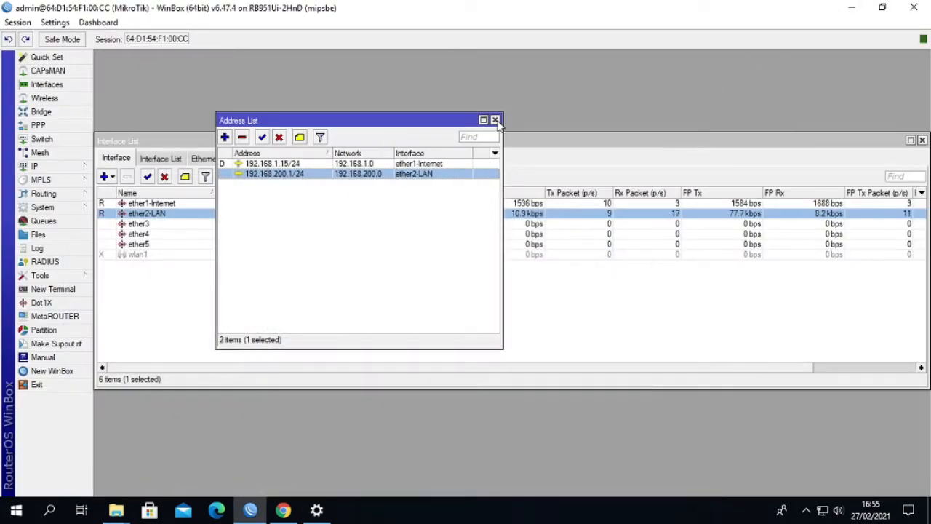
# - Close the Address List and Interface List windows
pyautogui.click(495, 119)
pyautogui.moveTo(469, 137); pyautogui.dragTo(474, 73)
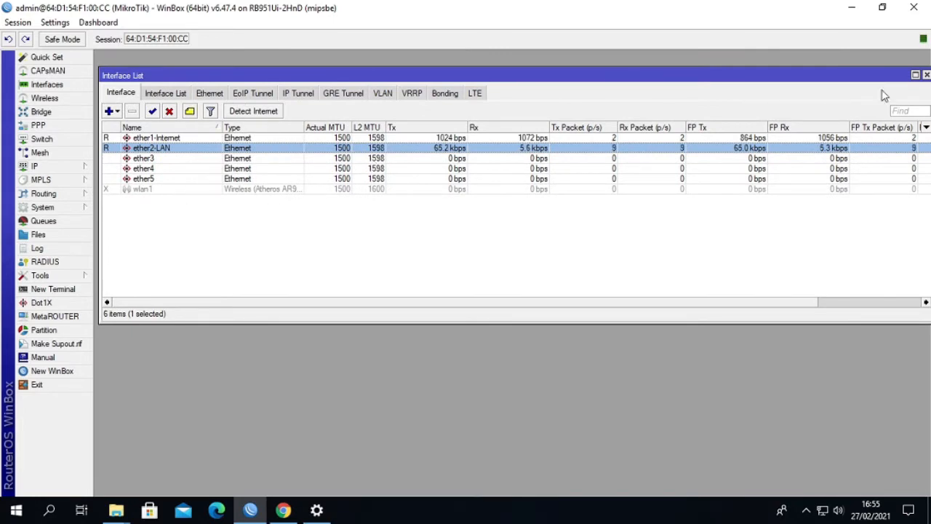
pyautogui.click(927, 75)
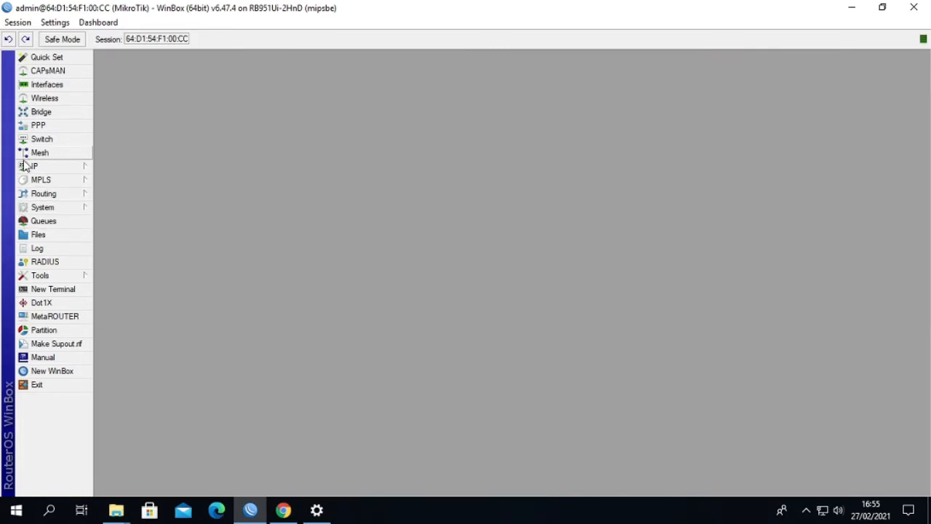
# - Open the router's firewall settings at the filter rules list
pyautogui.click(54, 167)
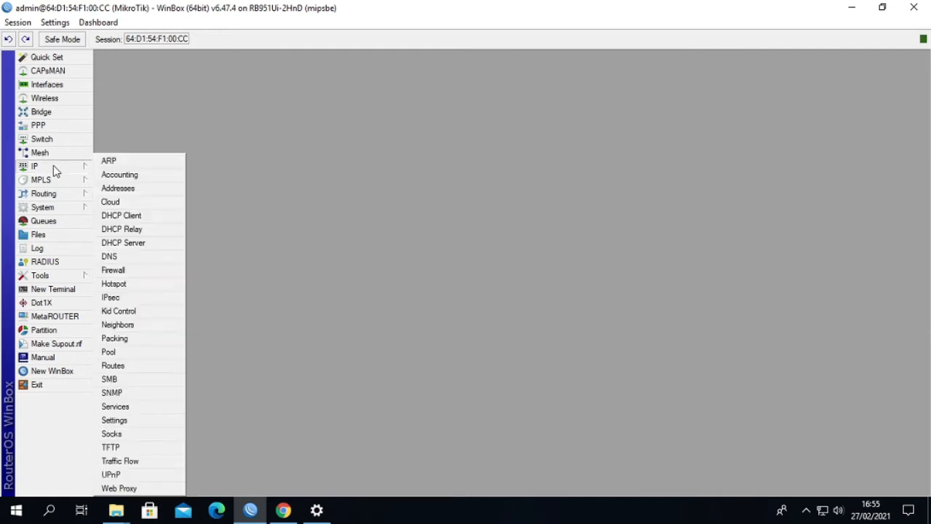
pyautogui.click(114, 271)
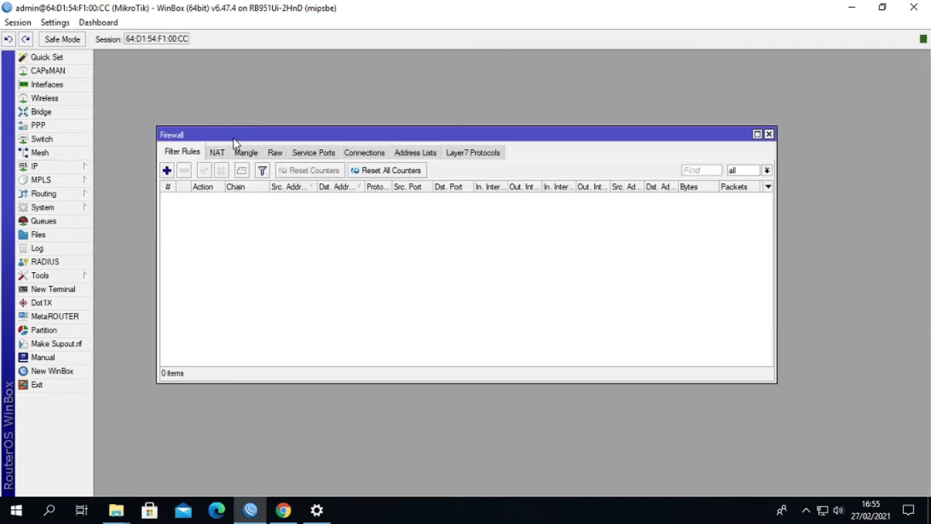
pyautogui.moveTo(234, 139); pyautogui.dragTo(149, 89)
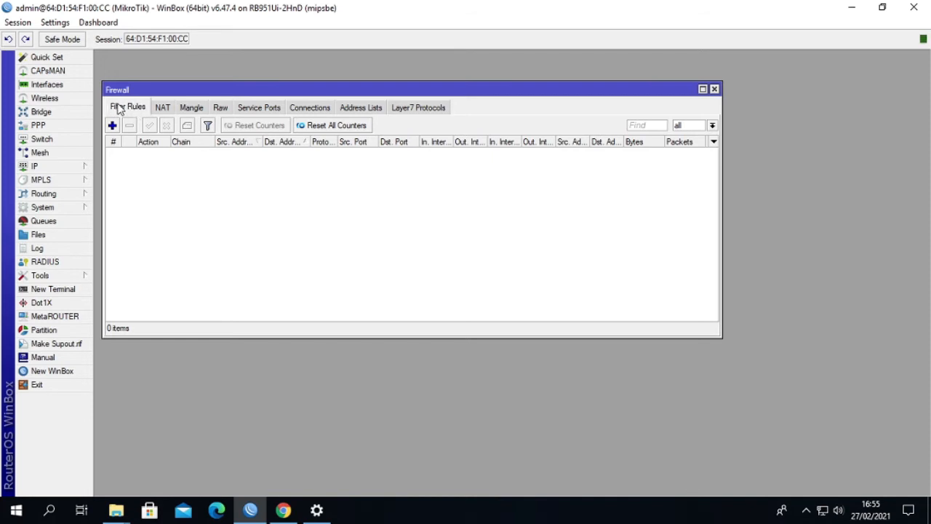
pyautogui.click(162, 108)
pyautogui.click(131, 108)
# - Start a new firewall filter rule with chain forward and source address 192.168.200.0/24
pyautogui.click(113, 126)
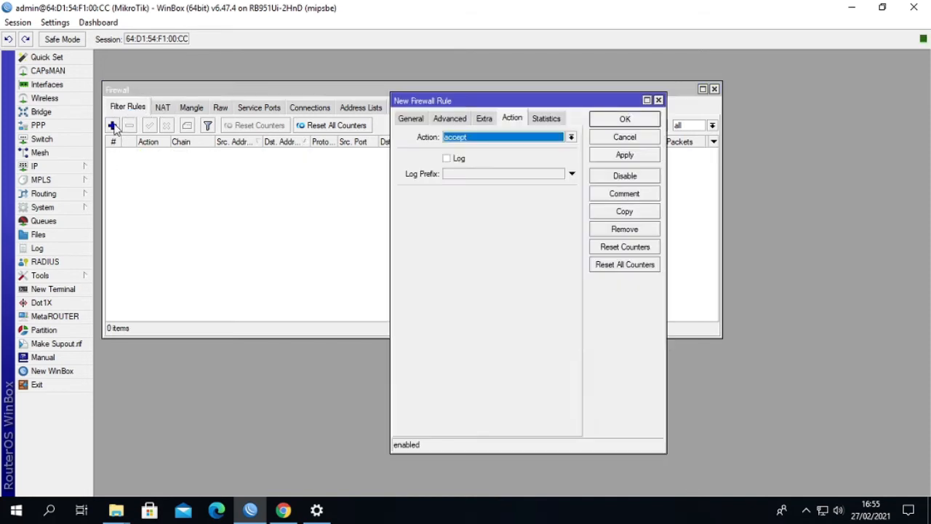
pyautogui.moveTo(430, 103); pyautogui.dragTo(208, 102)
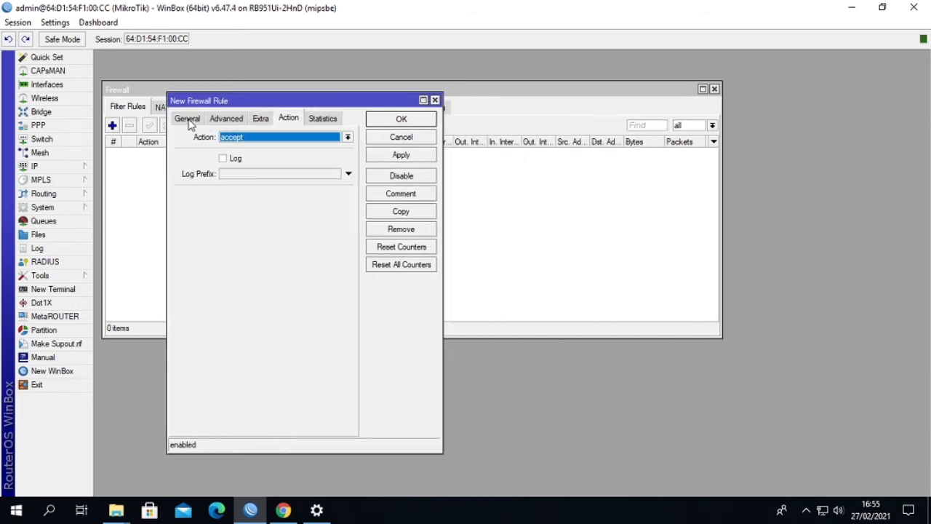
pyautogui.click(188, 118)
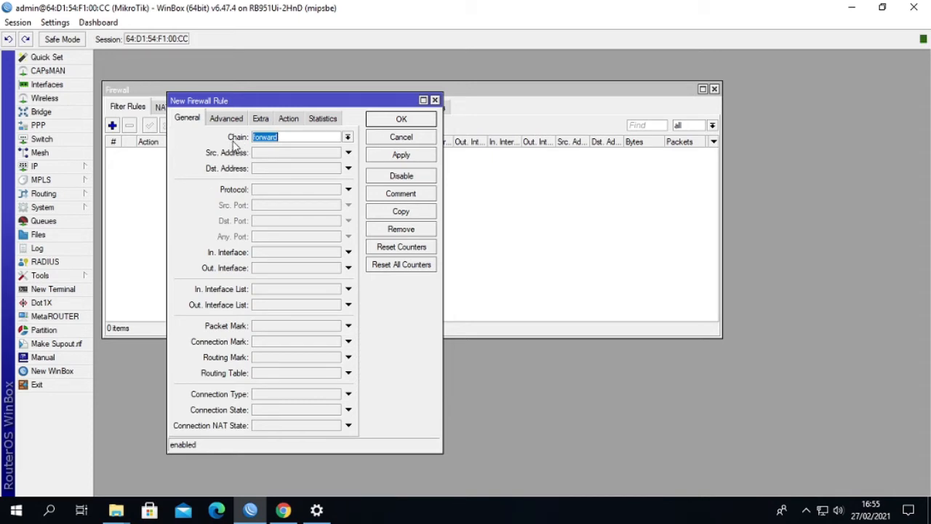
pyautogui.click(348, 136)
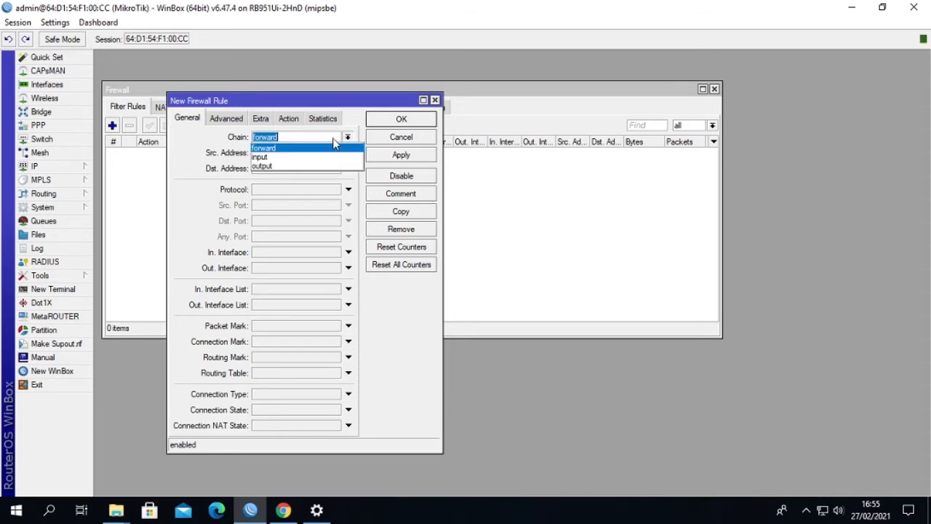
pyautogui.click(265, 154)
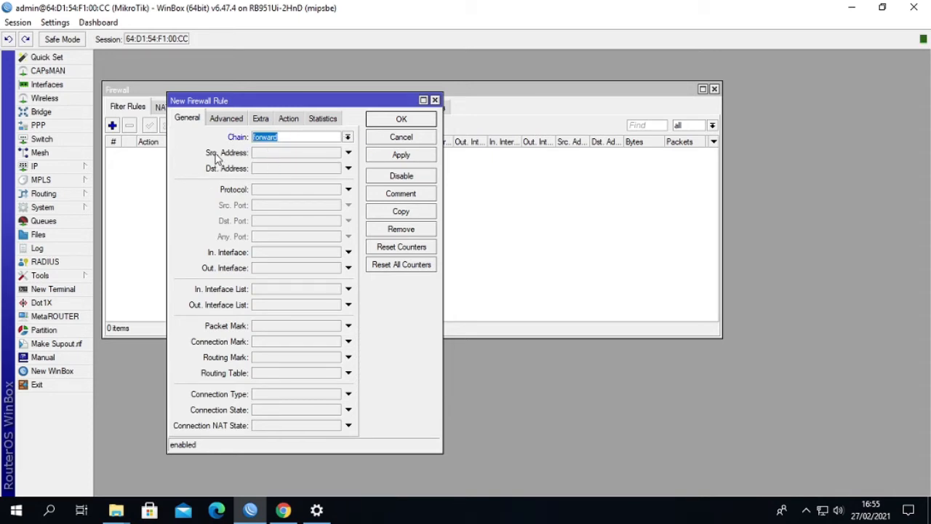
pyautogui.click(268, 152)
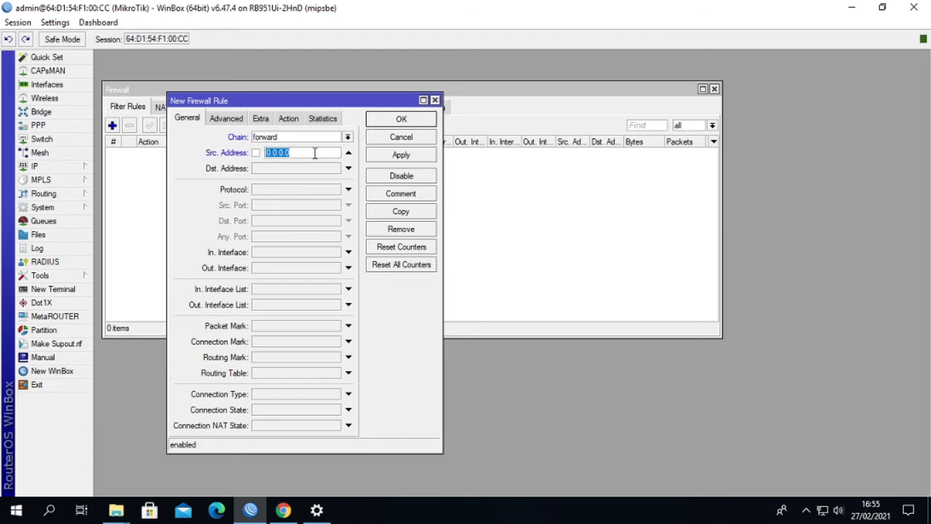
pyautogui.write('192.168.200.2')
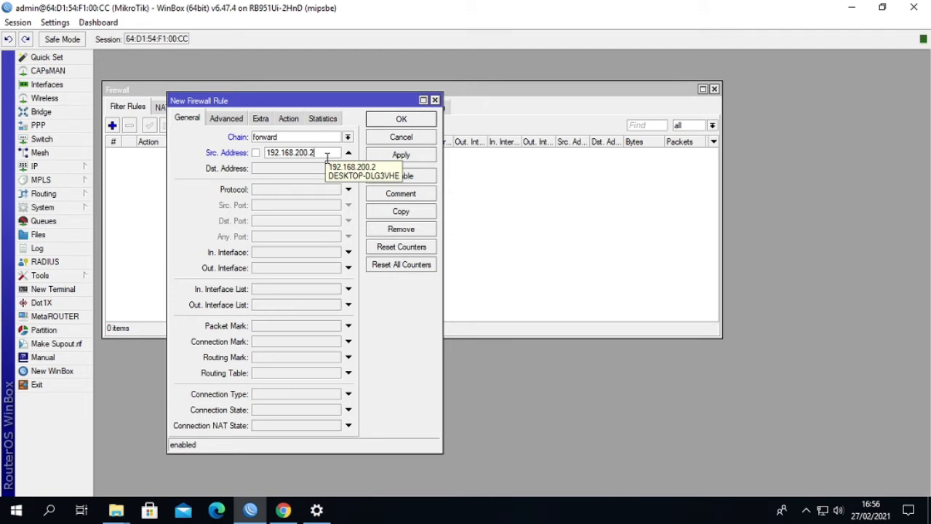
pyautogui.press('BackSpace')
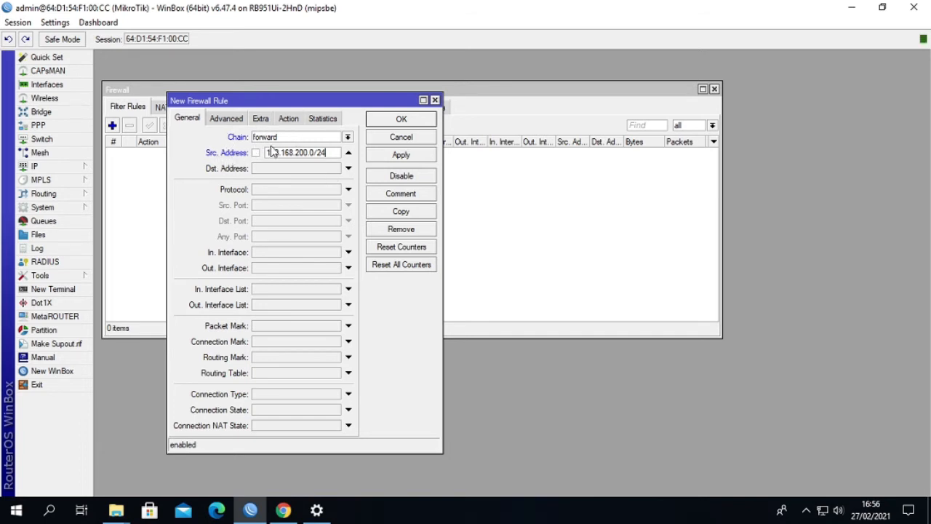
# - Set the new firewall rule's action to drop and save the rule
pyautogui.click(290, 120)
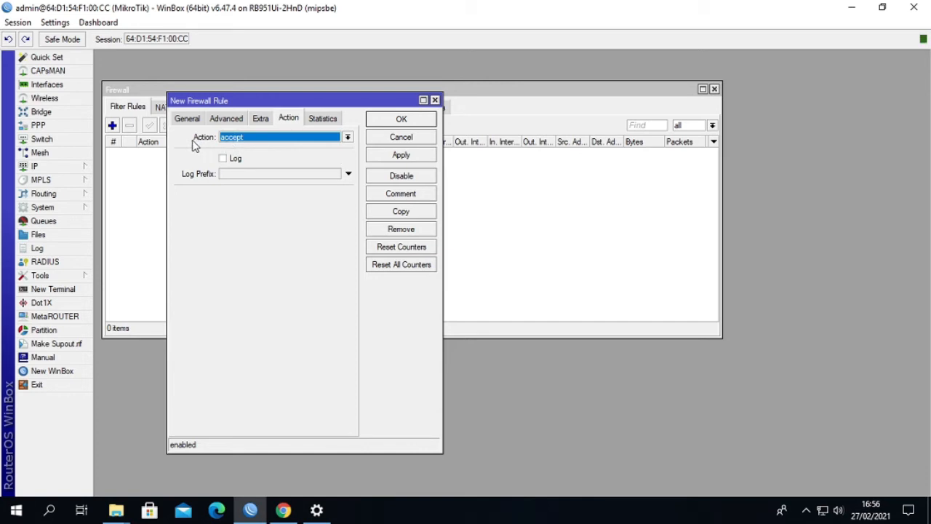
pyautogui.click(247, 140)
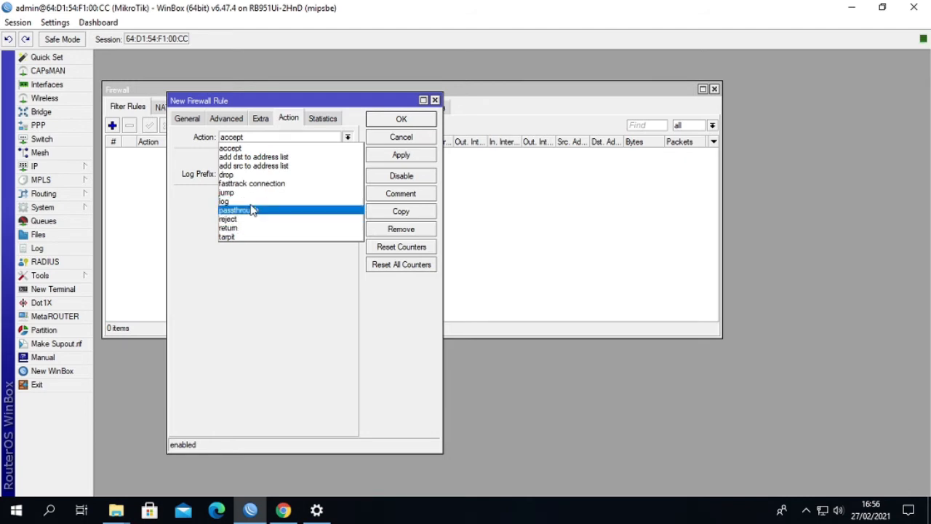
pyautogui.click(227, 175)
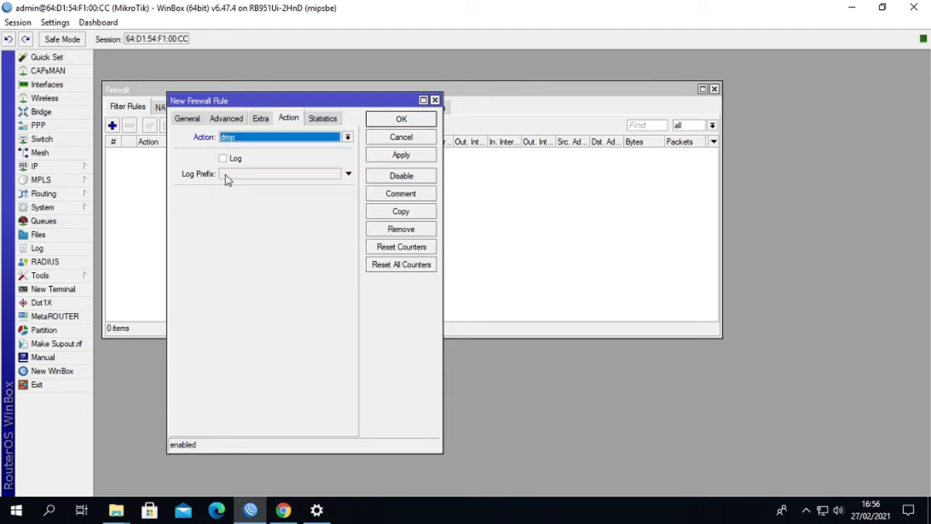
pyautogui.click(403, 156)
pyautogui.click(407, 124)
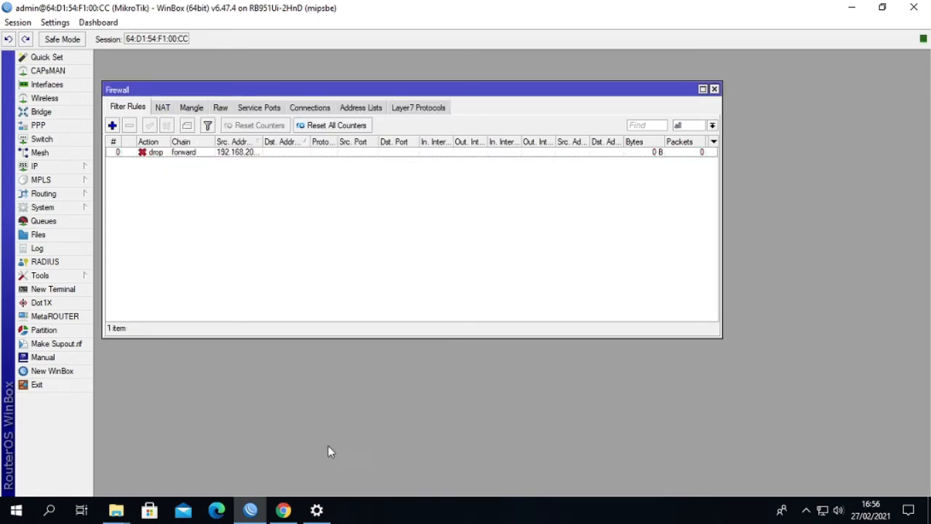
# - Restart Google Chrome and test internet access by loading google.com and detik.com in separate tabs
pyautogui.click(283, 509)
pyautogui.click(906, 14)
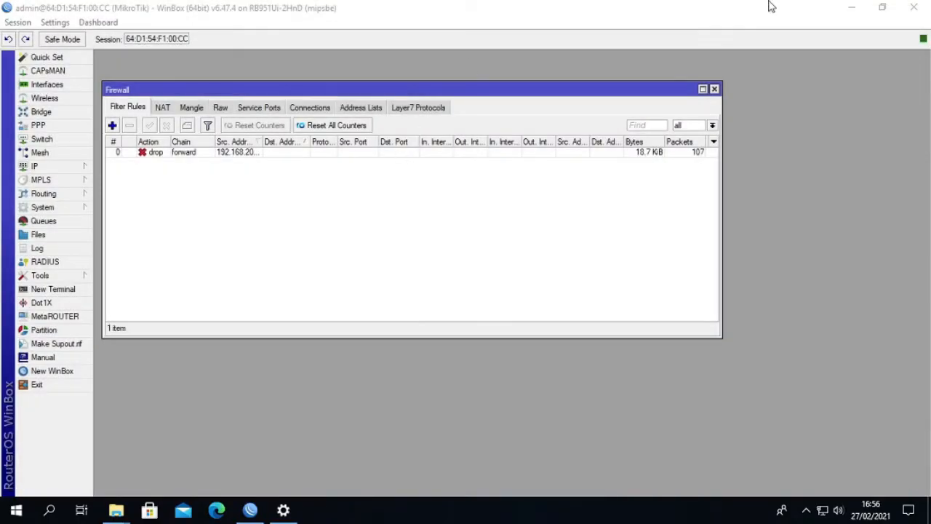
pyautogui.click(852, 10)
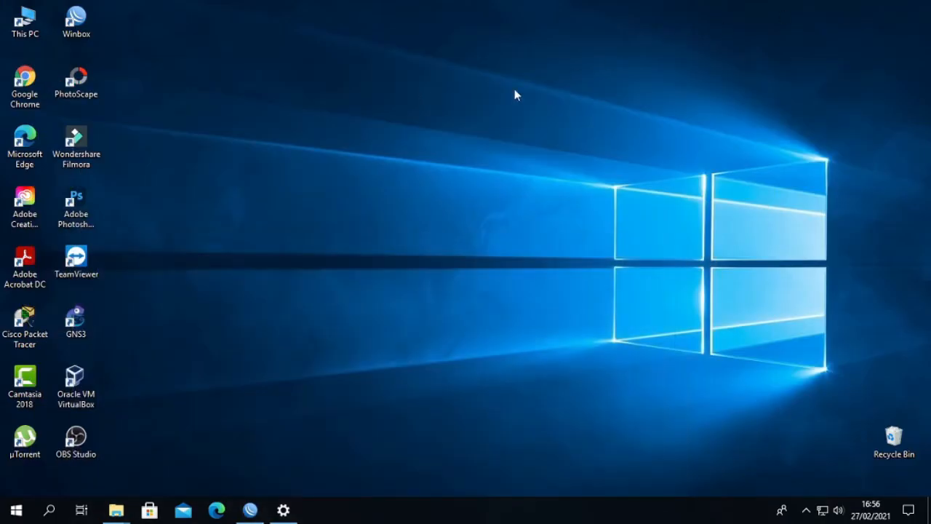
pyautogui.doubleClick(36, 91)
pyautogui.click(232, 37)
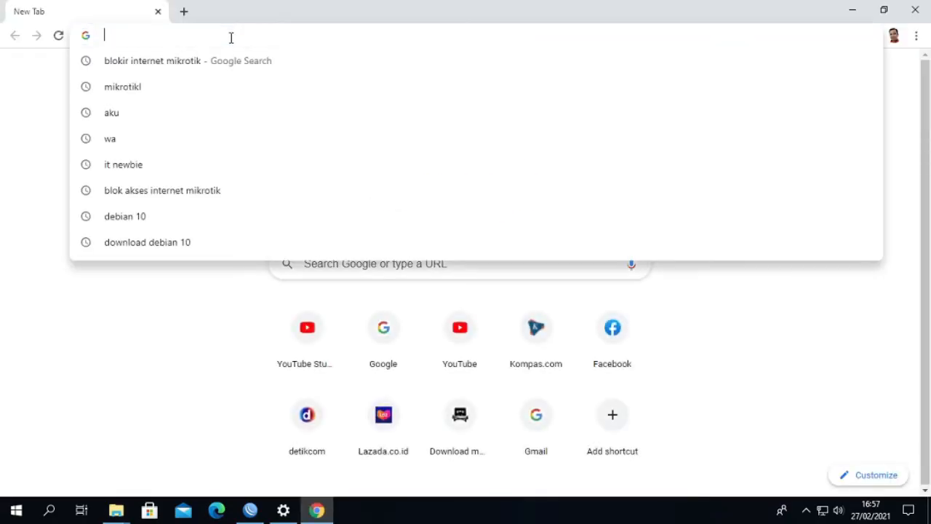
pyautogui.write('google.com')
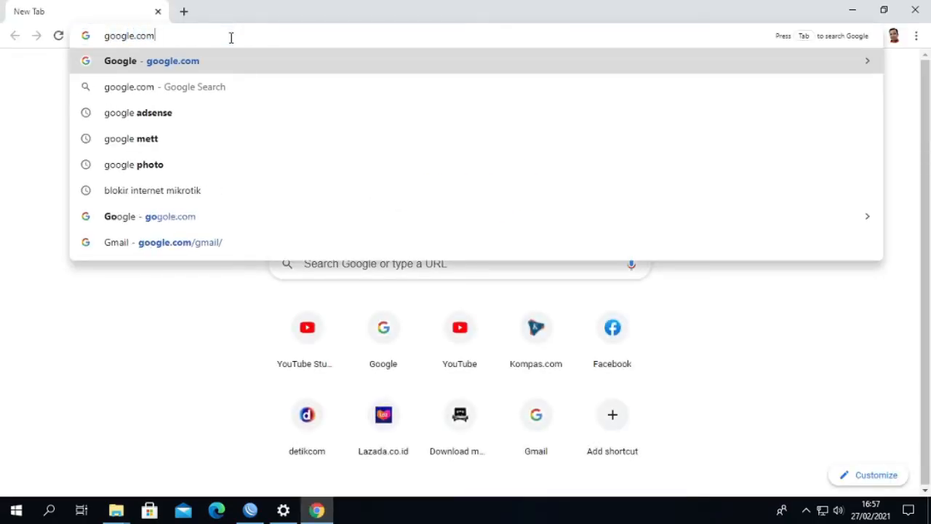
pyautogui.press('Return')
pyautogui.click(184, 12)
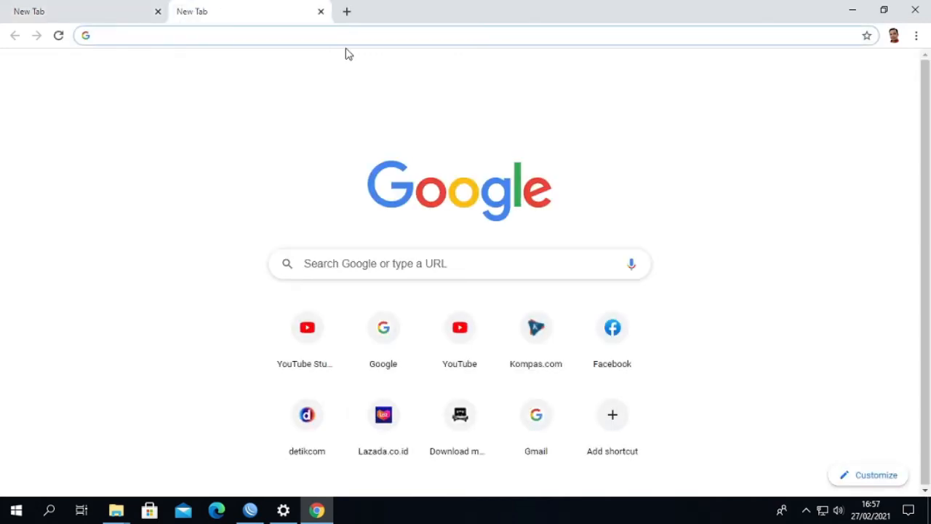
pyautogui.write('detik.c')
pyautogui.press('Return')
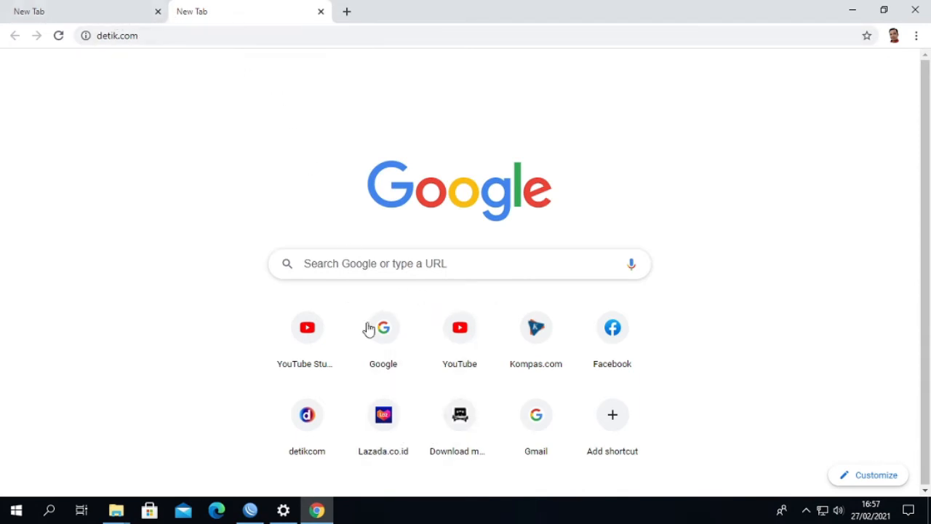
# - Switch to WinBox and disable the forward drop rule in the firewall filter list
pyautogui.click(251, 510)
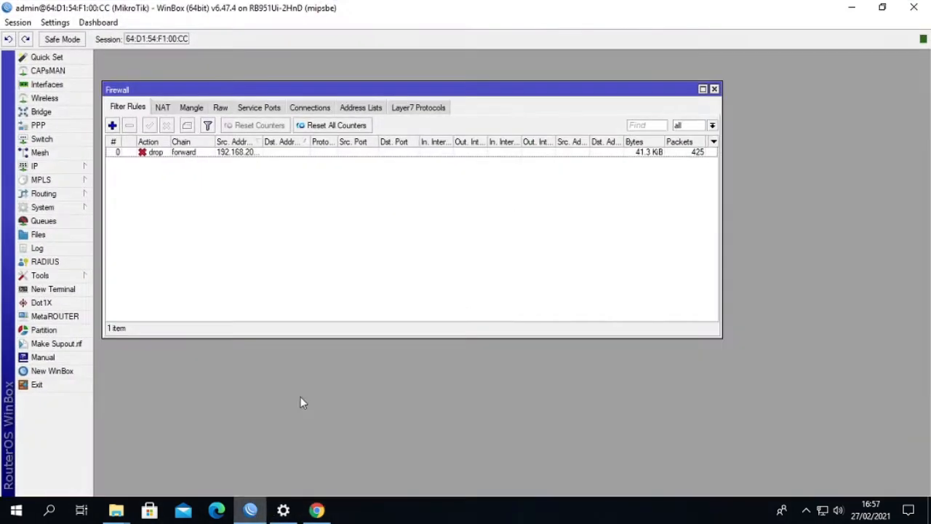
pyautogui.click(163, 153)
pyautogui.click(167, 125)
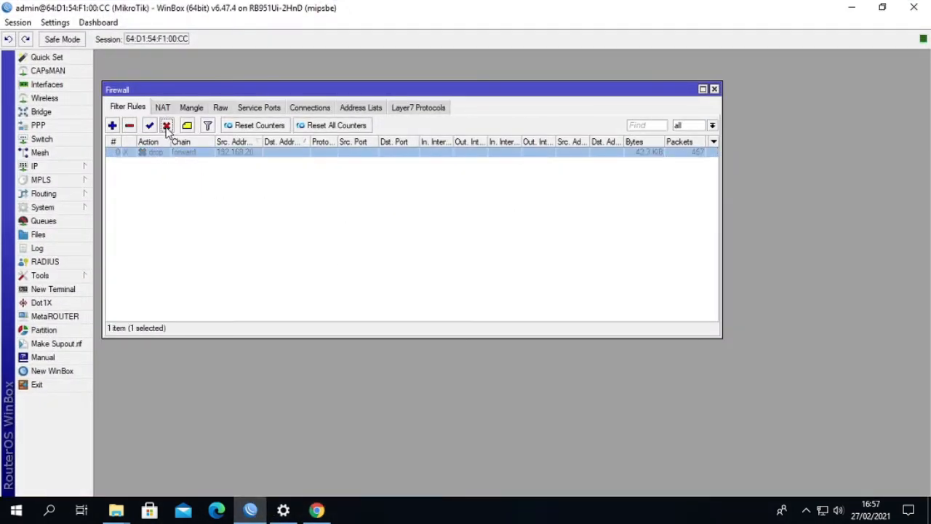
# - Return to Chrome, close the existing detik.com tab and load detik.com again in a new tab to test access
pyautogui.click(852, 10)
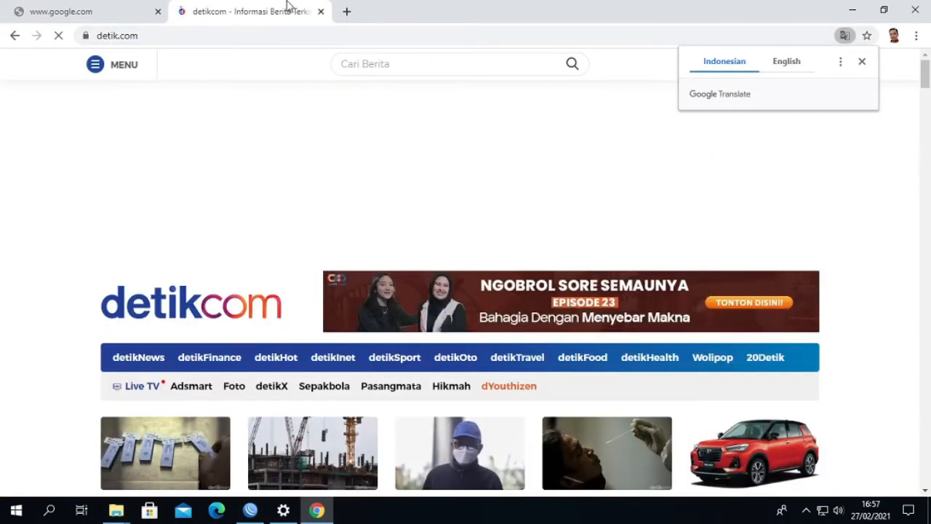
pyautogui.click(321, 12)
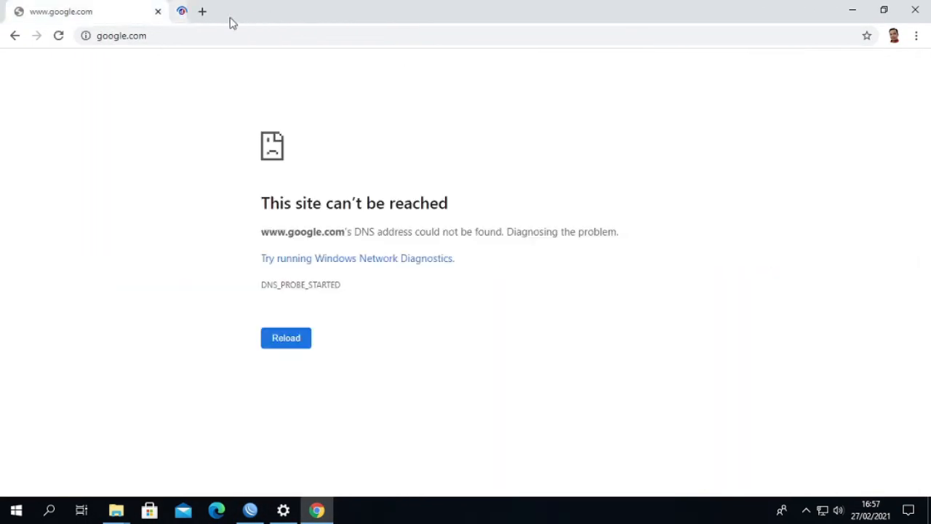
pyautogui.click(183, 12)
pyautogui.write('det')
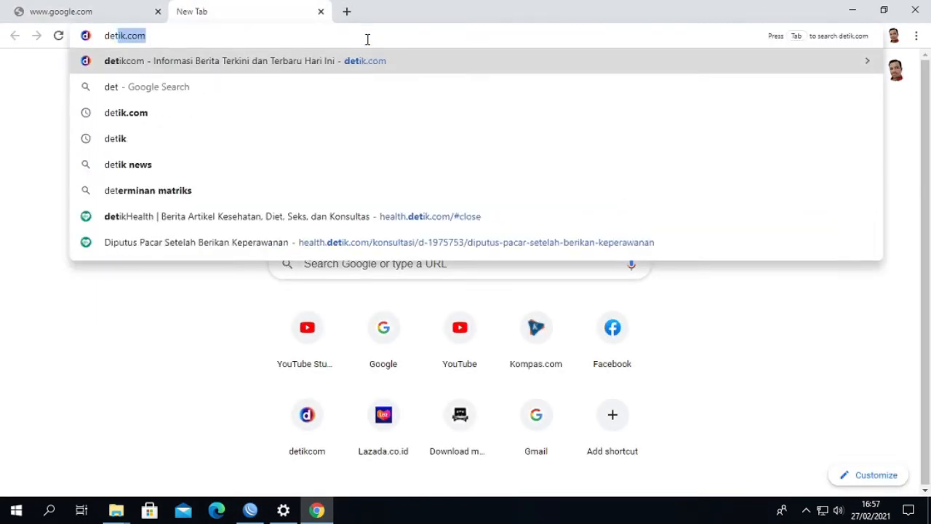
pyautogui.write('ikc.com')
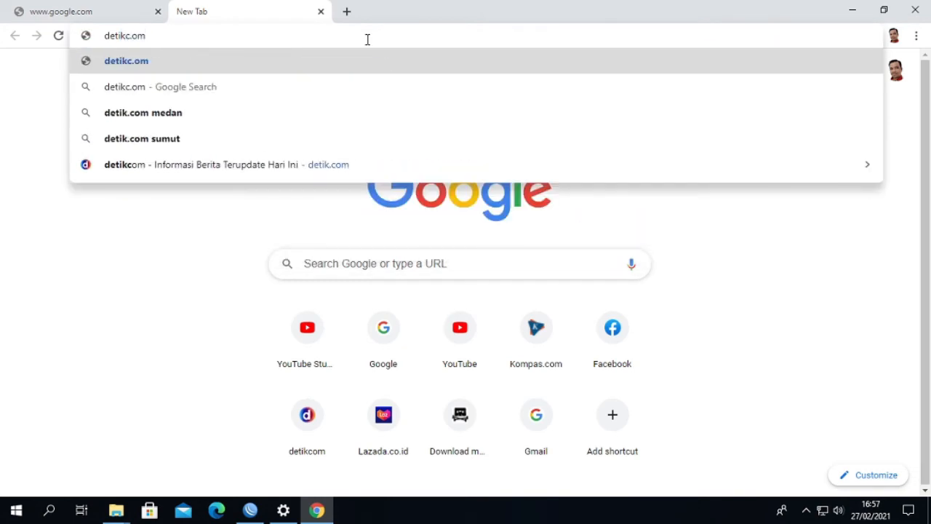
pyautogui.press('BackSpace')
pyautogui.press('BackSpace')
pyautogui.press('BackSpace')
pyautogui.press('BackSpace')
pyautogui.press('BackSpace')
pyautogui.write('.com')
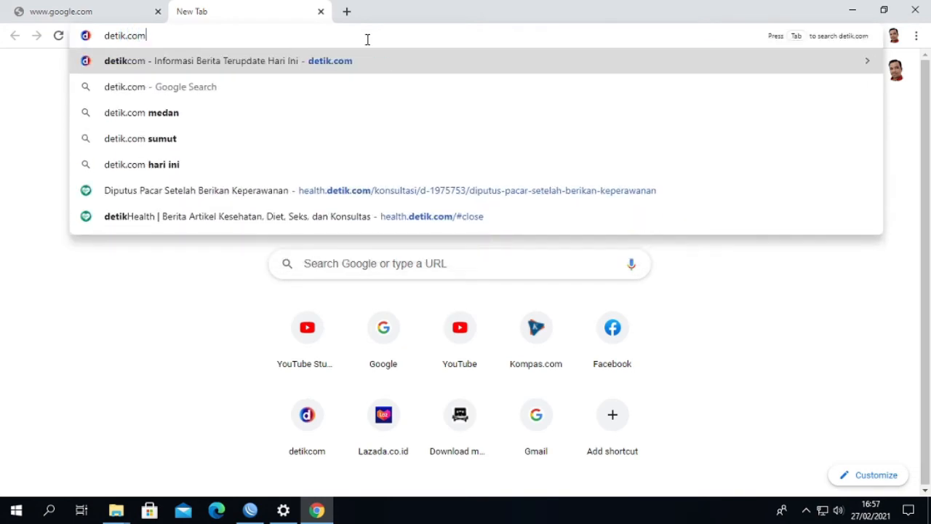
pyautogui.press('Return')
# - Check whether google.com loads in its own tab and dismiss the translation popup
pyautogui.click(88, 16)
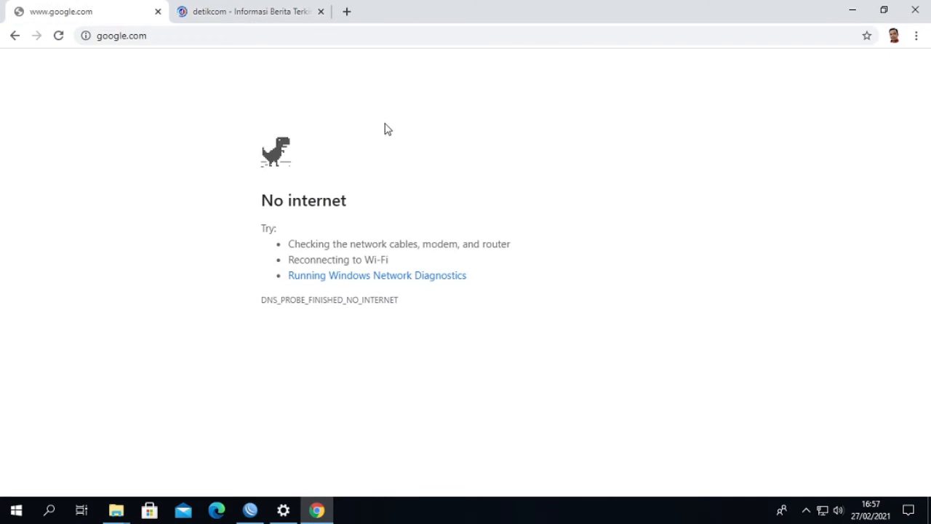
pyautogui.click(173, 34)
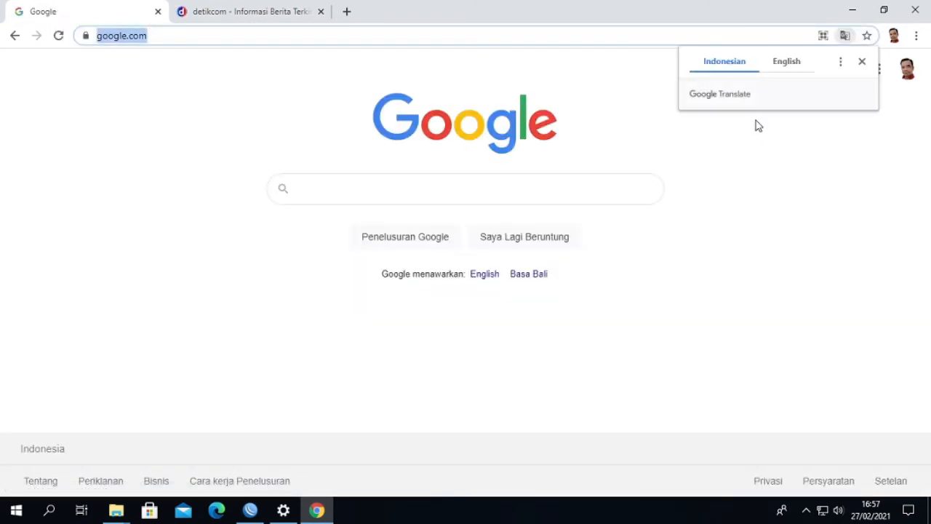
pyautogui.click(861, 61)
# - Switch back to WinBox and re-enable the forward drop rule in the firewall filter list
pyautogui.click(864, 10)
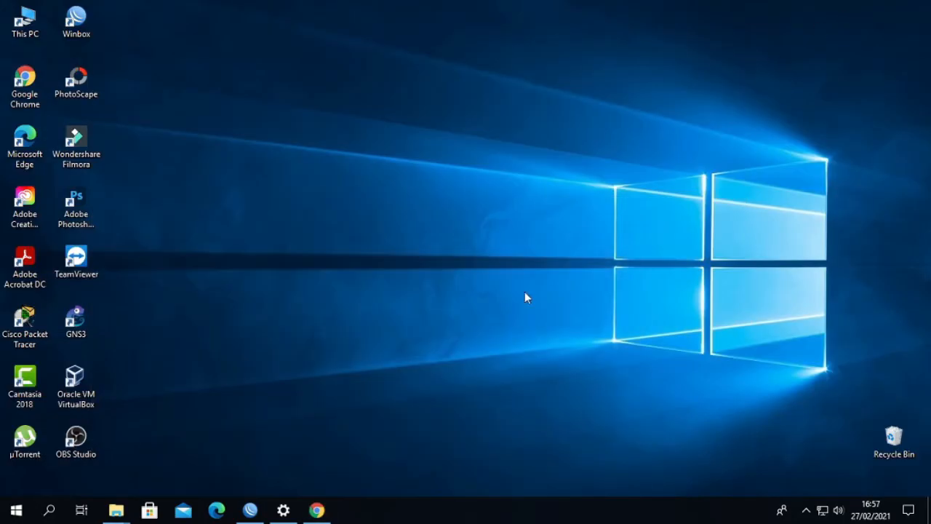
pyautogui.click(253, 505)
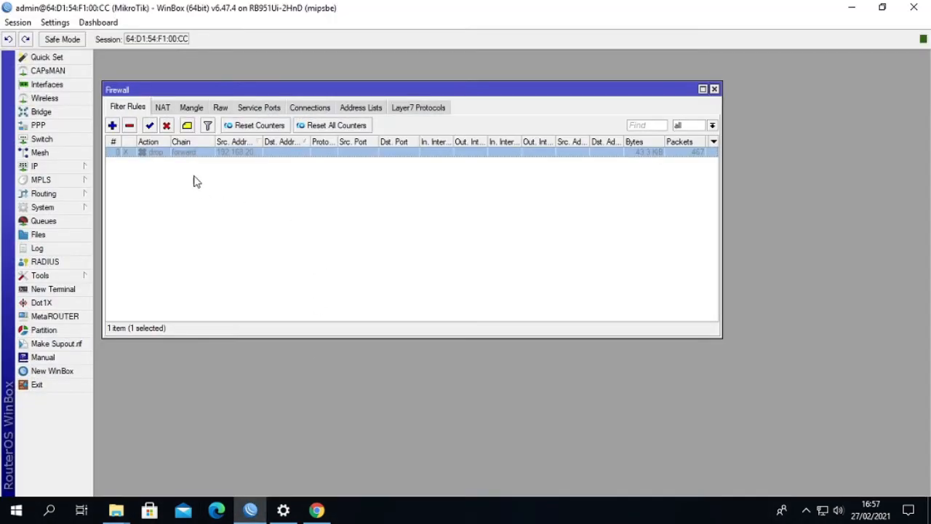
pyautogui.click(151, 126)
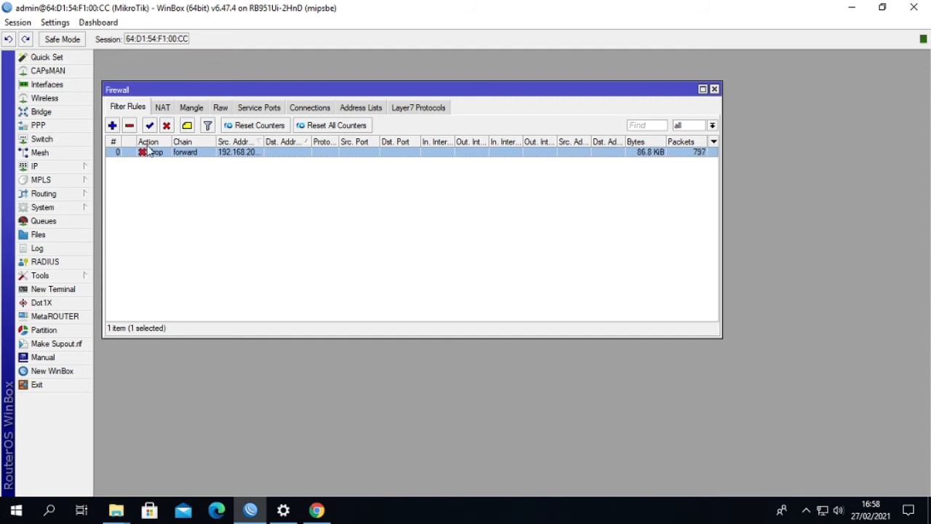
# - Add a time condition to the forward drop rule from 20:00:00 to 1d 07:00:00 and try to apply it
pyautogui.doubleClick(195, 157)
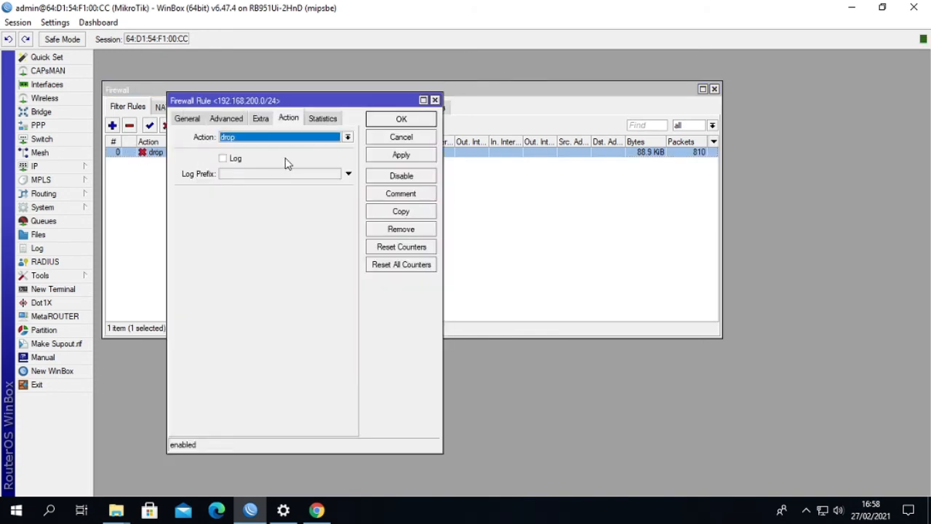
pyautogui.click(261, 120)
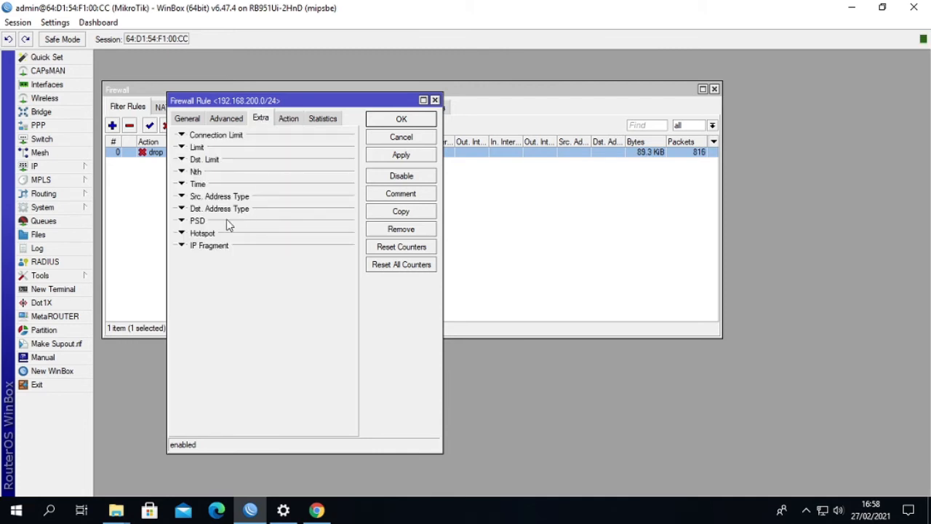
pyautogui.click(182, 185)
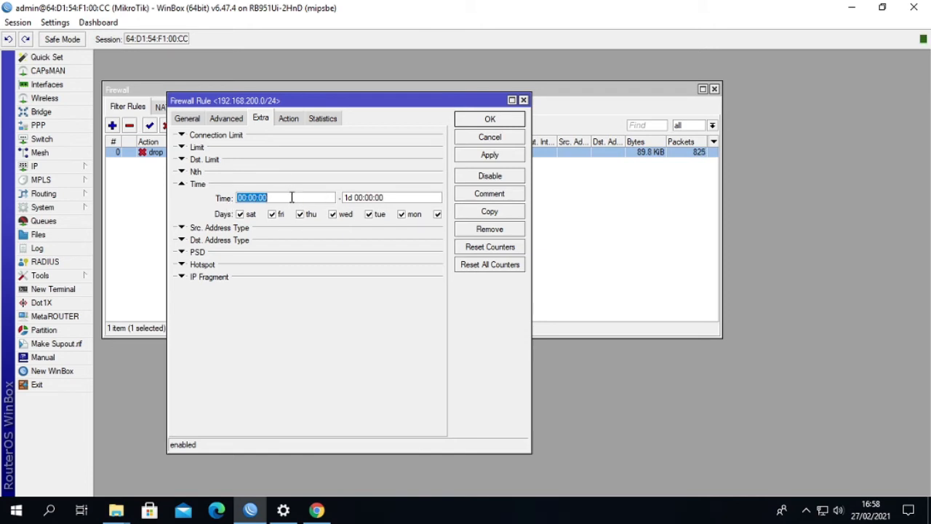
pyautogui.click(246, 198)
pyautogui.press('BackSpace')
pyautogui.write('18')
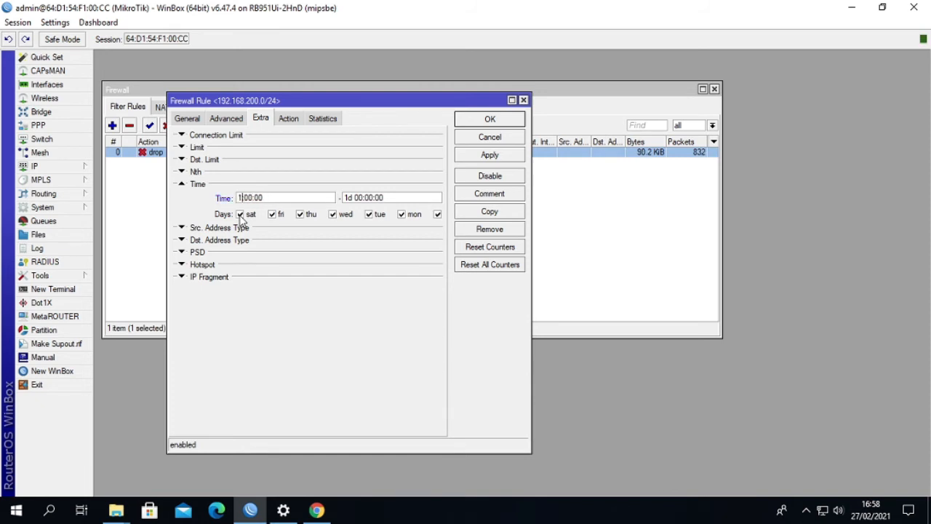
pyautogui.press('BackSpace')
pyautogui.press('BackSpace')
pyautogui.write('20')
pyautogui.press('BackSpace')
pyautogui.write('7')
pyautogui.click(488, 157)
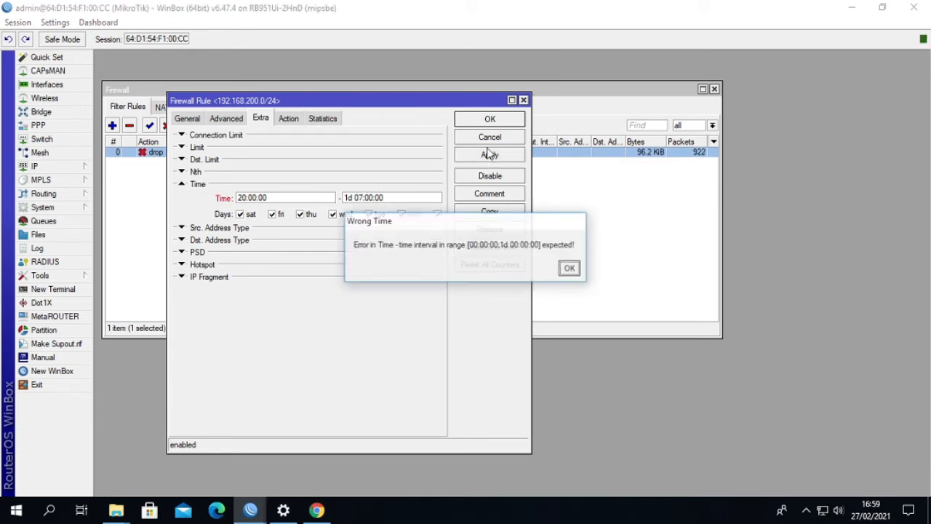
pyautogui.click(571, 270)
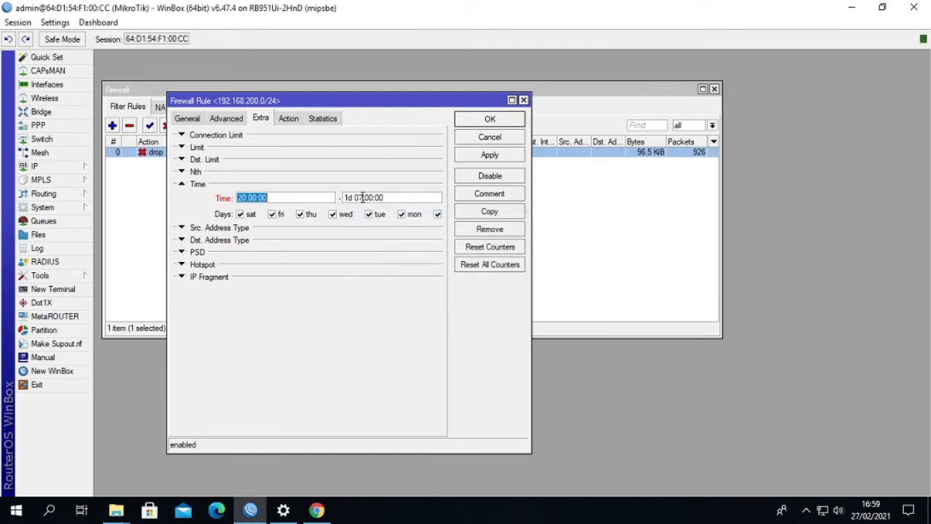
# - Correct the drop rule's end time to 07:00:00 without the day prefix, and save the rule
pyautogui.moveTo(356, 197); pyautogui.dragTo(329, 198)
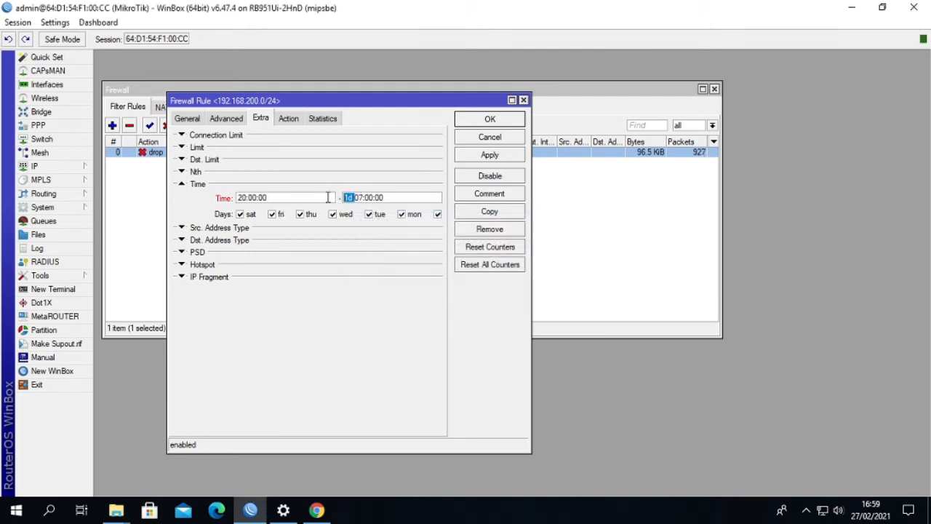
pyautogui.press('BackSpace')
pyautogui.click(499, 158)
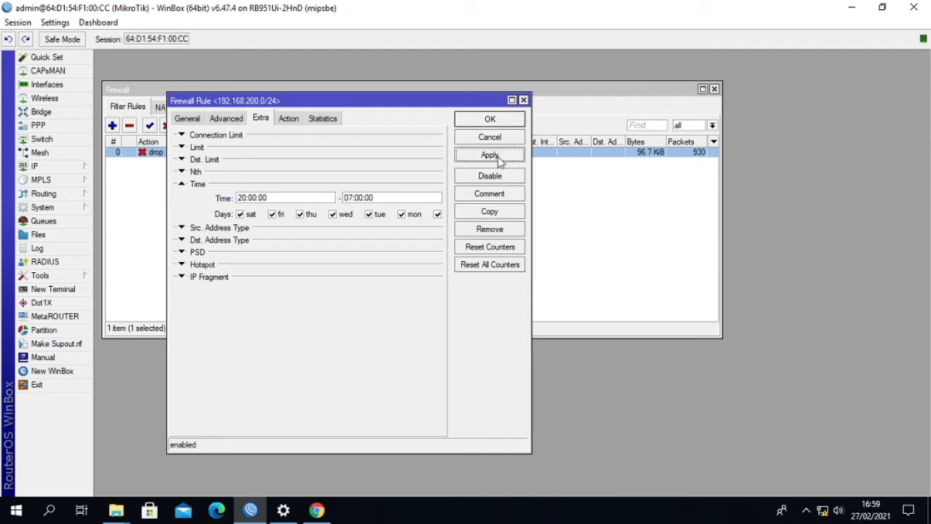
pyautogui.click(491, 121)
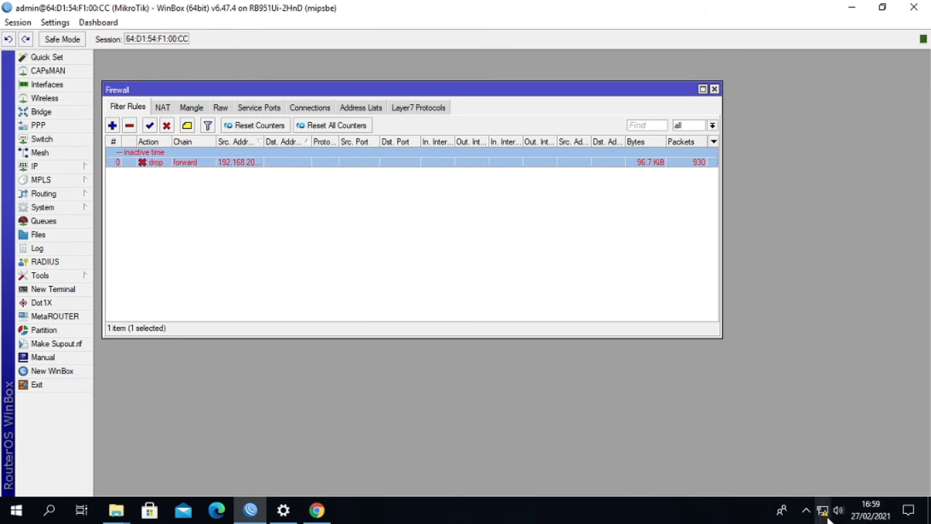
# - Check the PC's network status, switch to Chrome and reload the detik.com home page to test access
pyautogui.moveTo(825, 510)
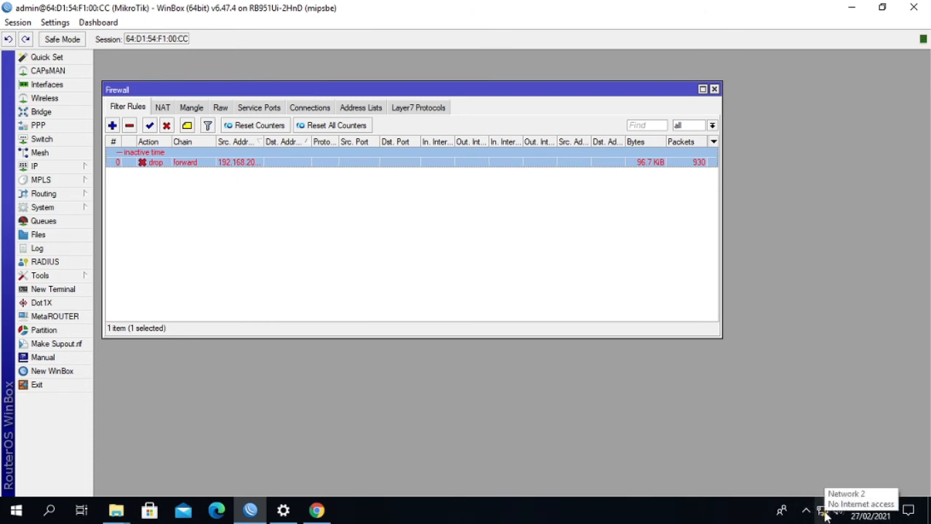
pyautogui.moveTo(883, 514)
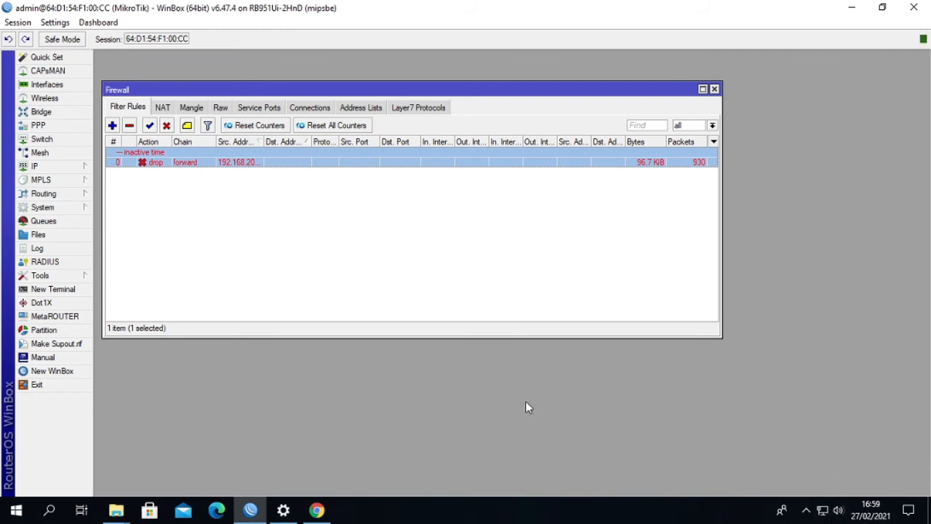
pyautogui.click(231, 209)
pyautogui.click(219, 162)
pyautogui.click(316, 510)
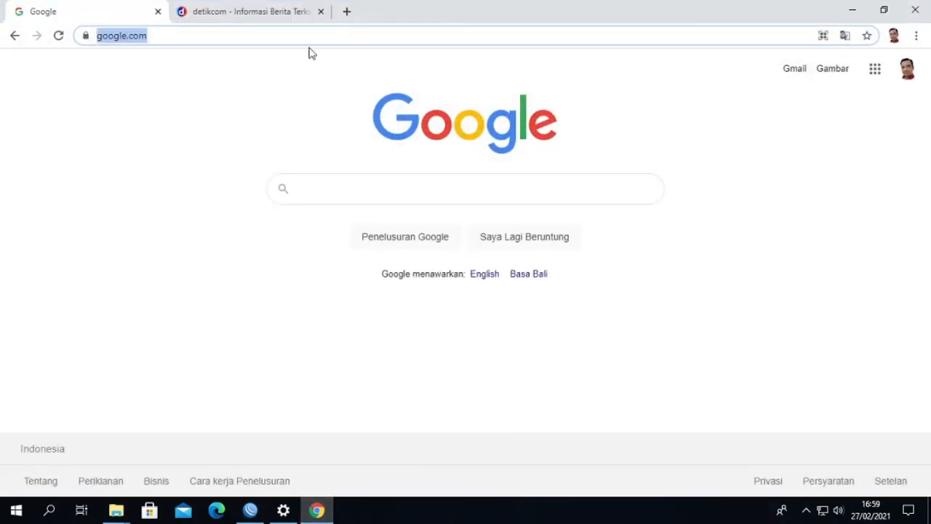
pyautogui.click(240, 14)
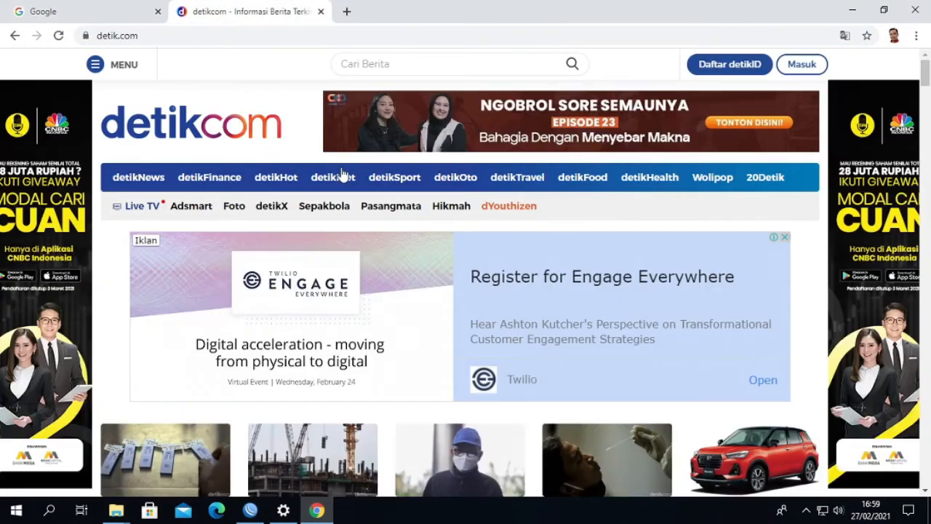
pyautogui.click(178, 124)
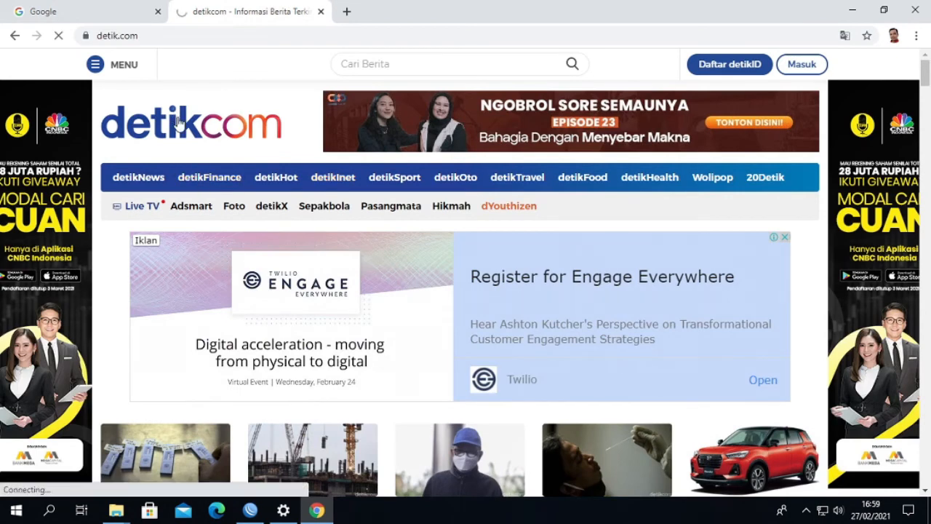
# - Load yahoo.com in a new browser tab to test access to another site
pyautogui.click(346, 11)
pyautogui.write('d')
pyautogui.press('BackSpace')
pyautogui.press('BackSpace')
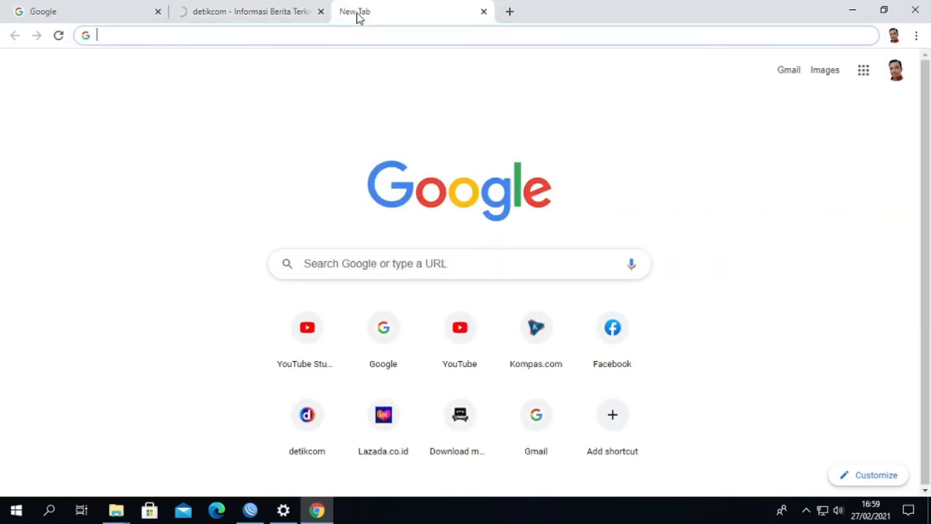
pyautogui.write('yahoo.com')
pyautogui.press('Return')
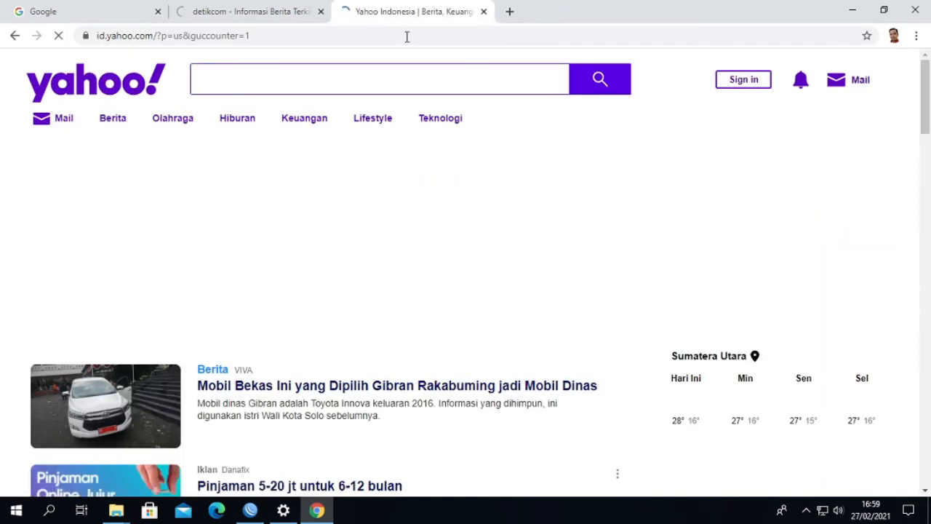
# - Return to WinBox, dismiss the OBS Studio notification, and set the drop rule's start hour to 16 and save it
pyautogui.click(855, 9)
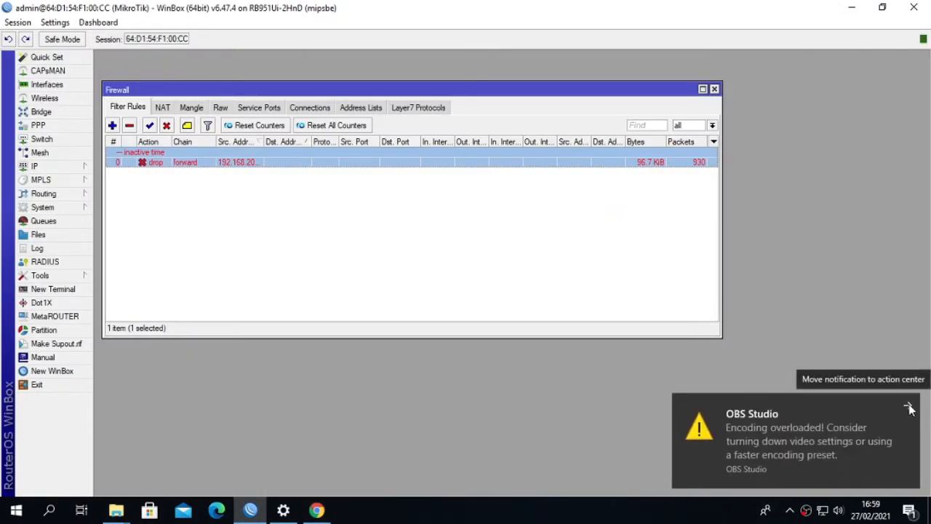
pyautogui.click(909, 408)
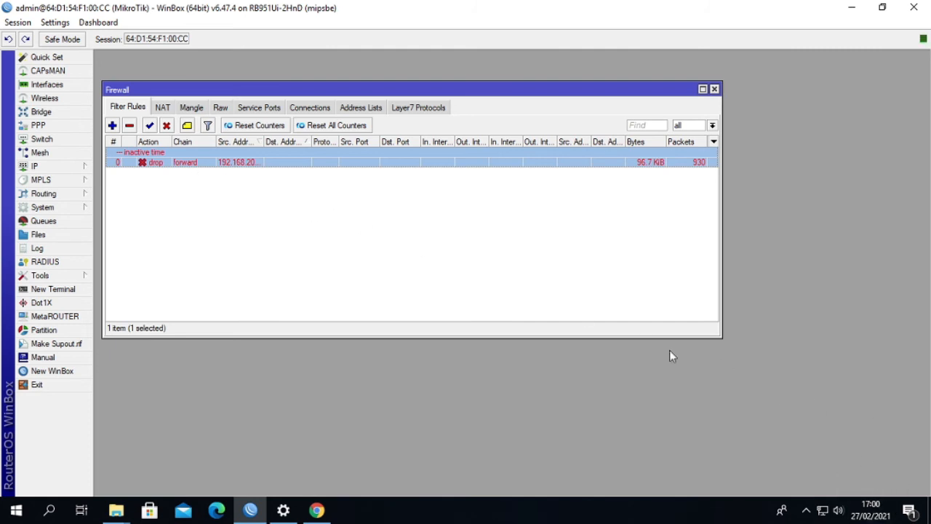
pyautogui.doubleClick(192, 163)
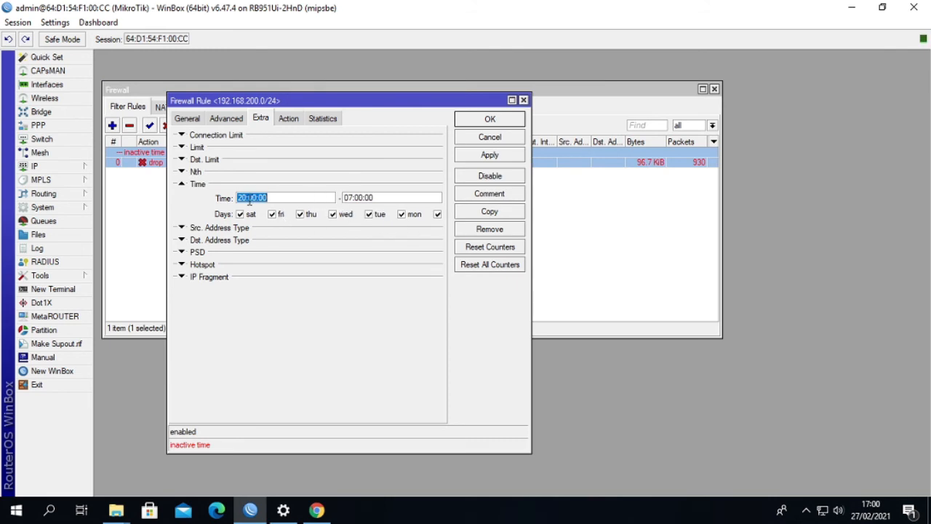
pyautogui.click(245, 198)
pyautogui.press('BackSpace')
pyautogui.press('BackSpace')
pyautogui.write('16')
pyautogui.click(500, 157)
pyautogui.click(496, 120)
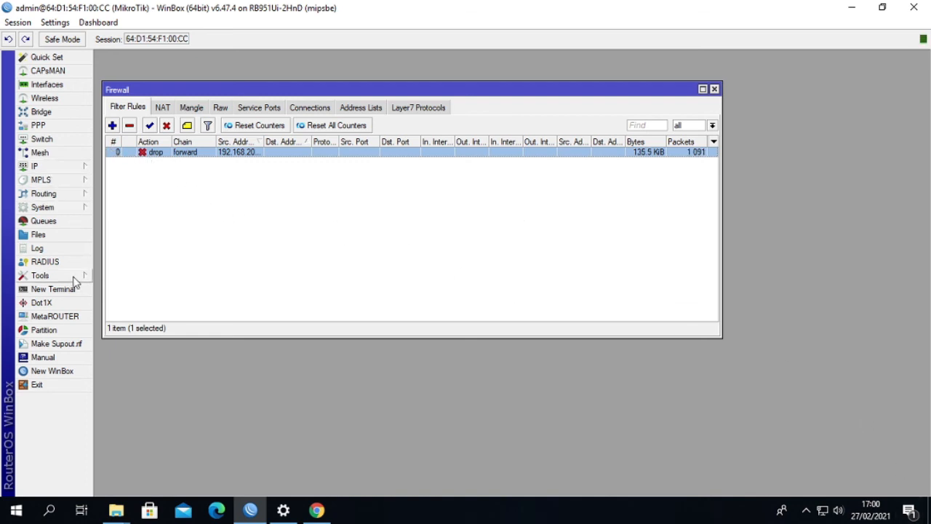
# - Open the router's system clock, compare its time and date with the PC's clock, and close it
pyautogui.click(60, 210)
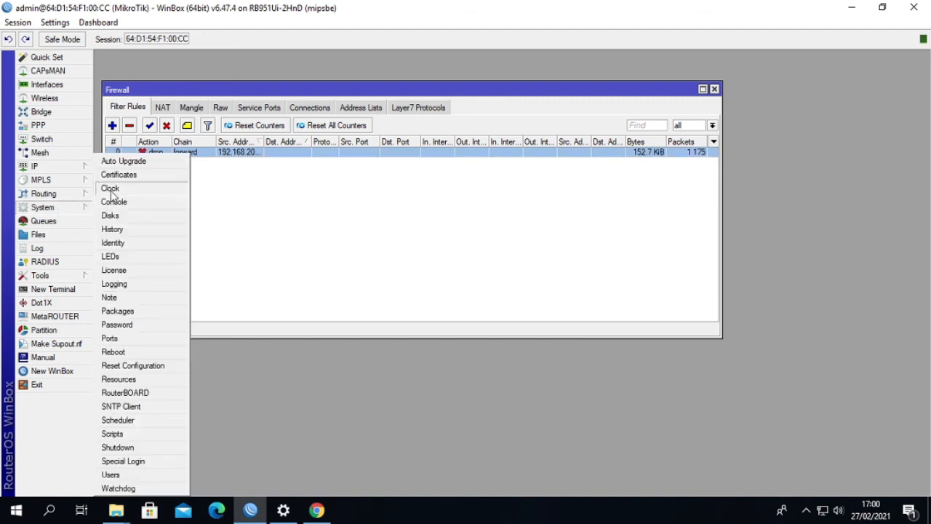
pyautogui.click(111, 189)
pyautogui.moveTo(478, 209); pyautogui.dragTo(401, 199)
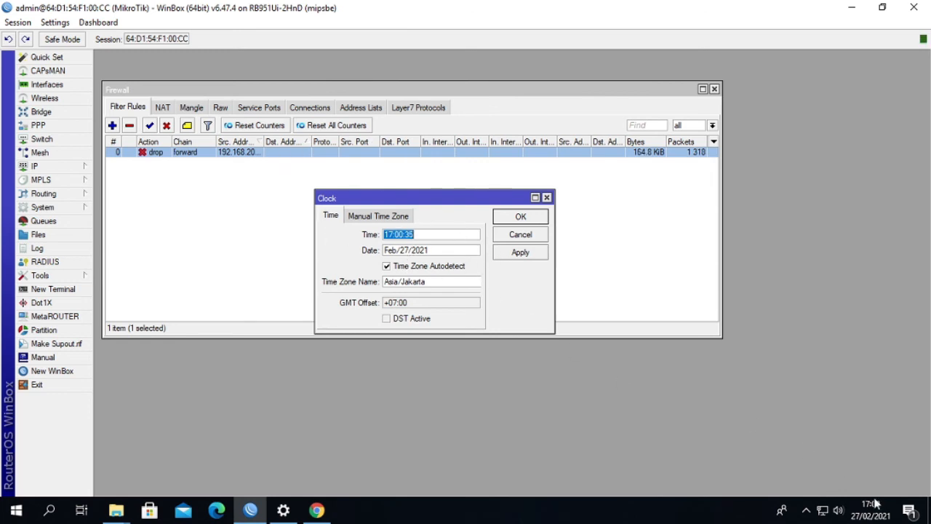
pyautogui.moveTo(869, 507)
pyautogui.moveTo(409, 204); pyautogui.dragTo(352, 183)
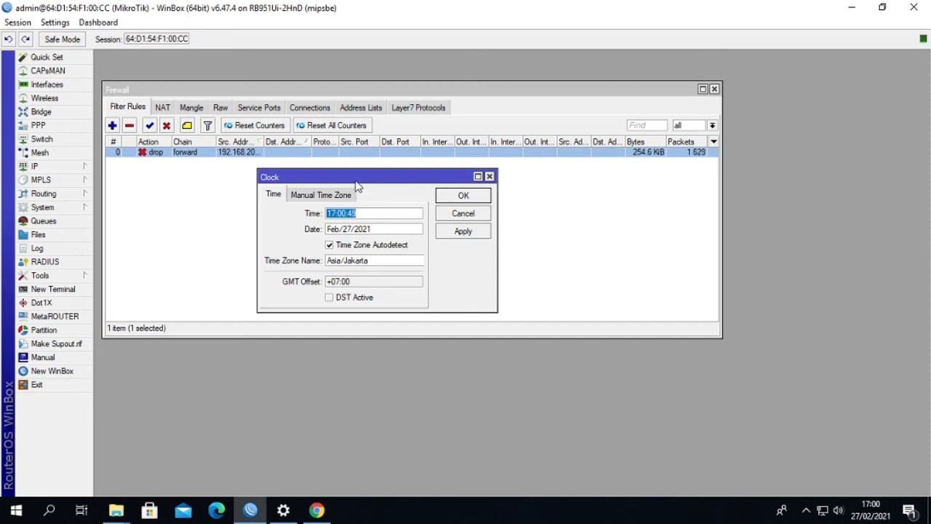
pyautogui.moveTo(313, 179); pyautogui.dragTo(253, 169)
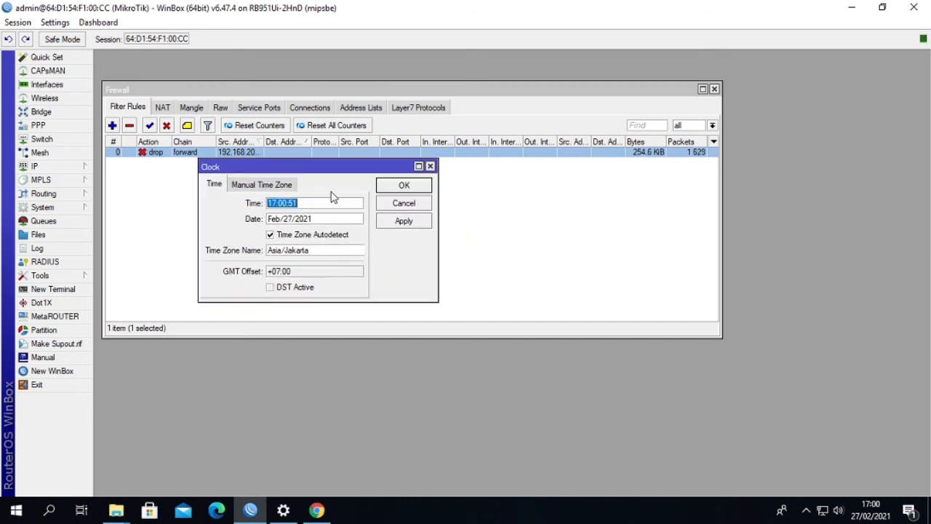
pyautogui.click(396, 226)
pyautogui.click(404, 185)
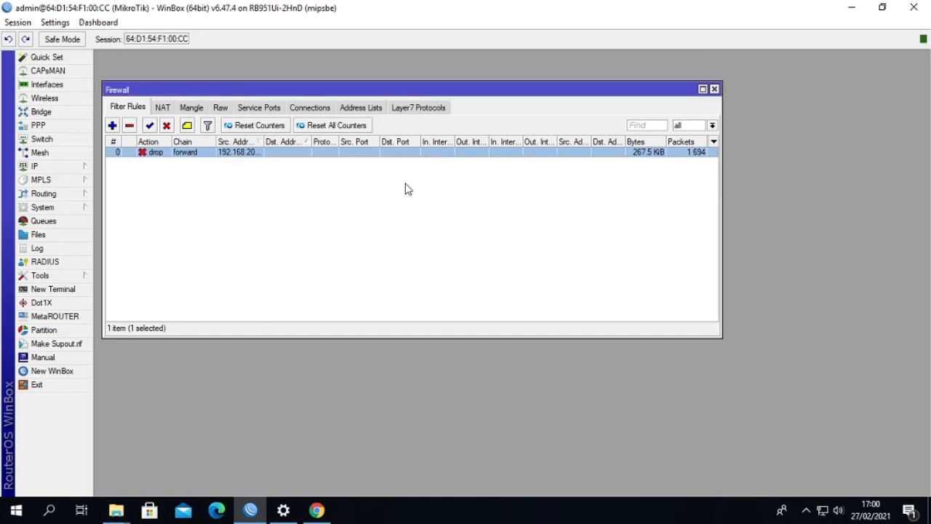
# - Switch to Chrome, look over the open site tabs and load detik.com in a new tab to test the block
pyautogui.click(318, 511)
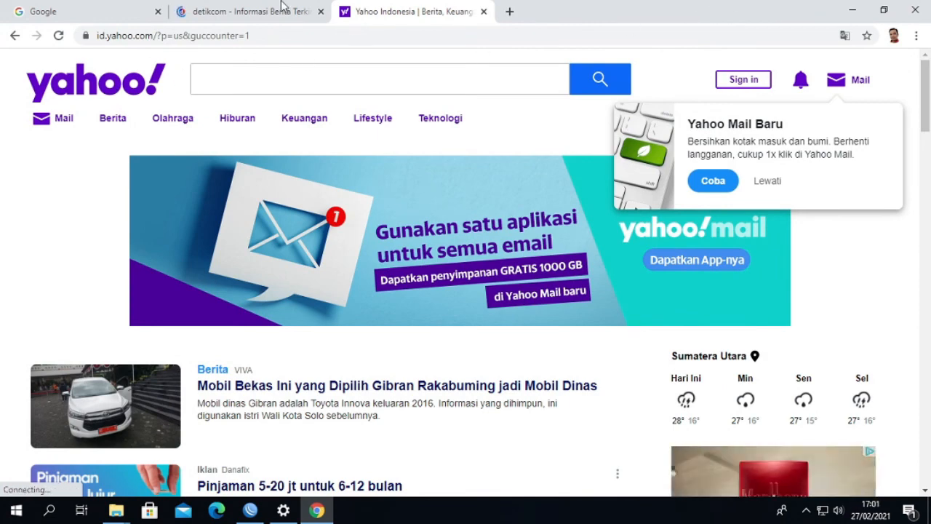
pyautogui.click(237, 11)
pyautogui.click(77, 13)
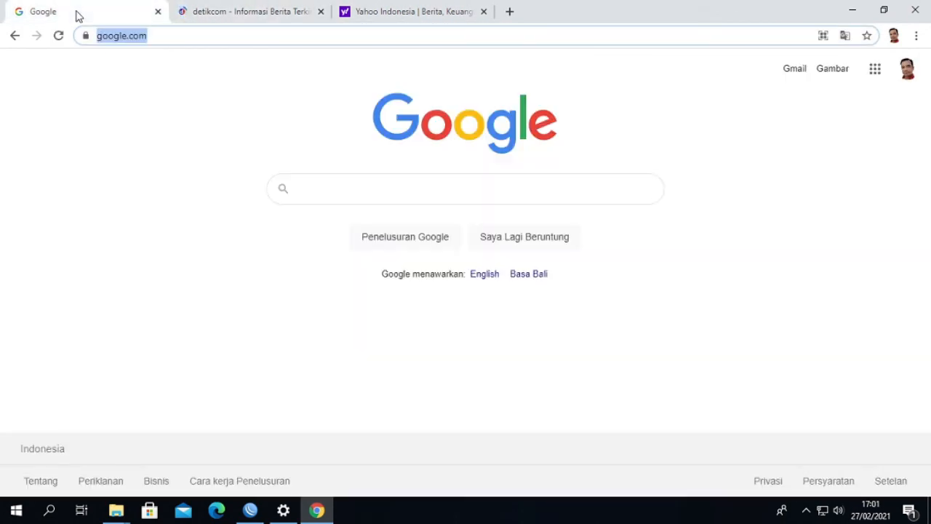
pyautogui.click(509, 12)
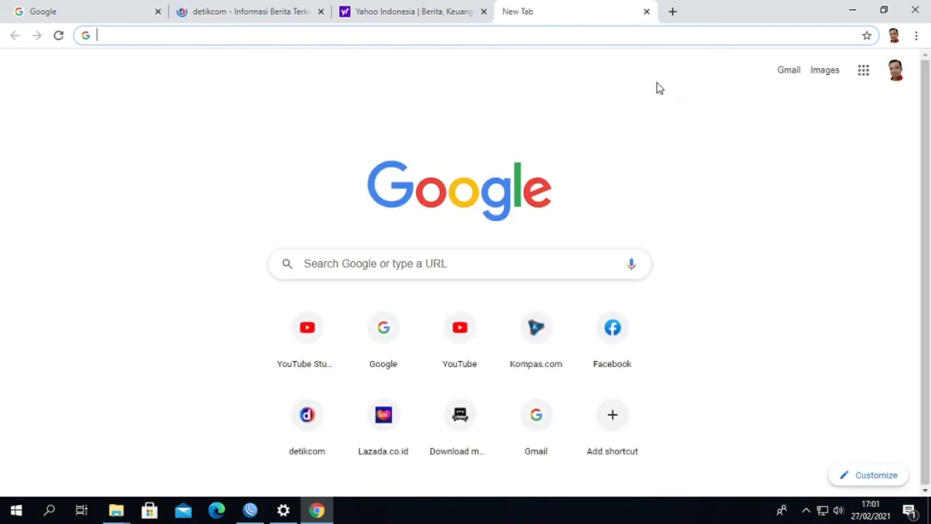
pyautogui.write('detik.')
pyautogui.press('Return')
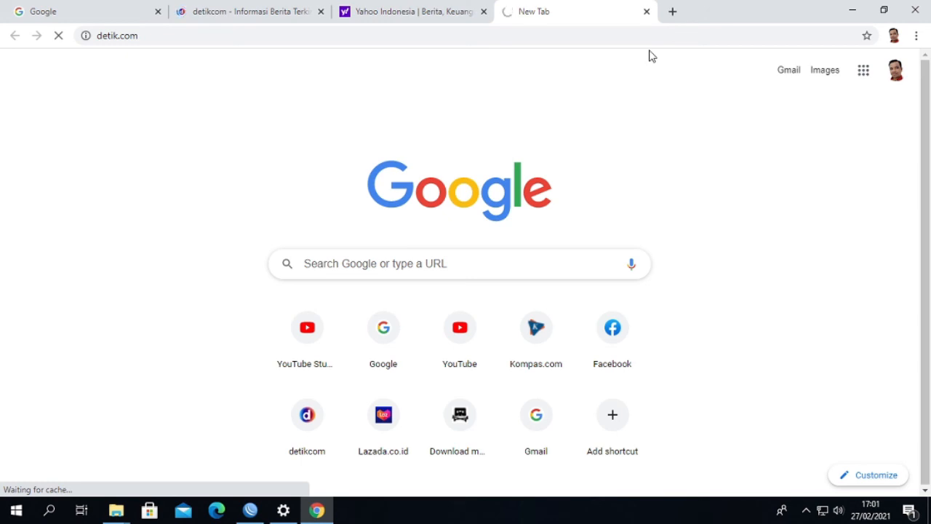
# - Return to WinBox and disable the time-limited forward drop rule in the firewall filter list
pyautogui.click(851, 11)
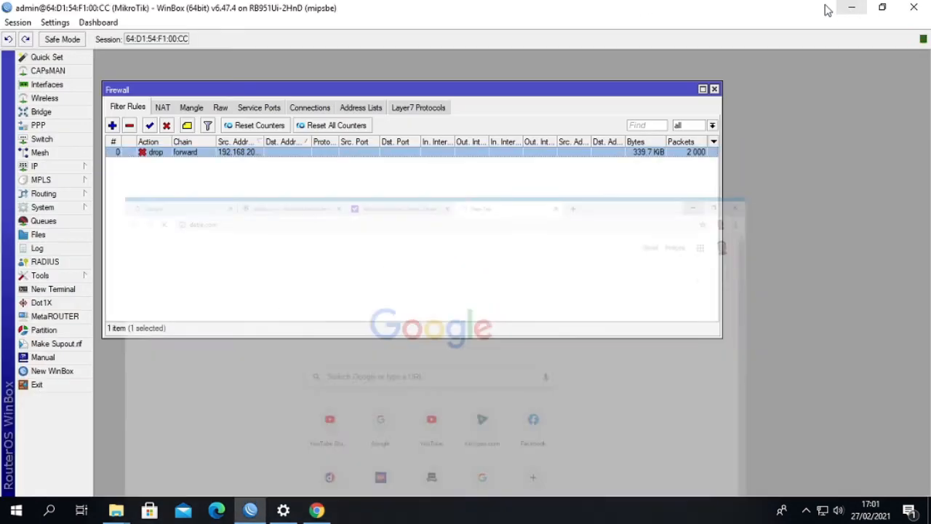
pyautogui.click(167, 126)
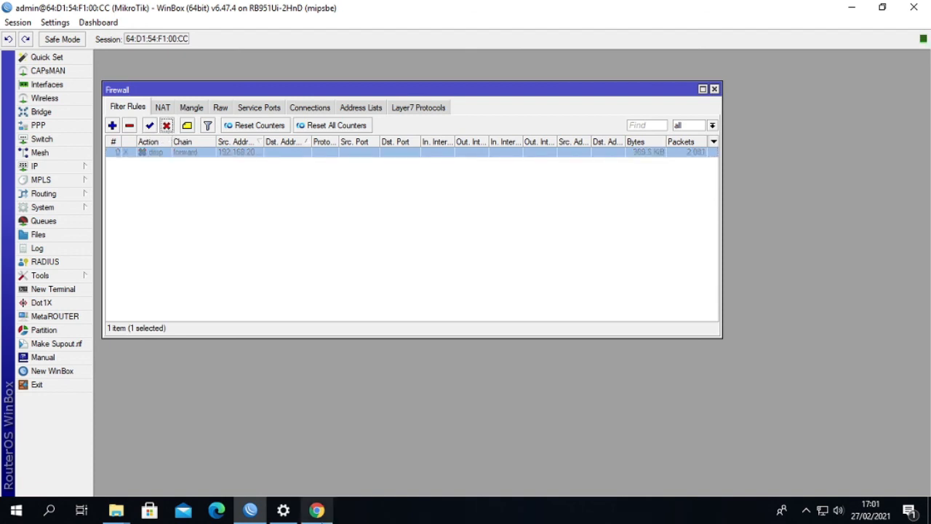
# - Switch to Chrome to check whether detik.com loads, and minimize Chrome and WinBox to show the desktop
pyautogui.click(316, 510)
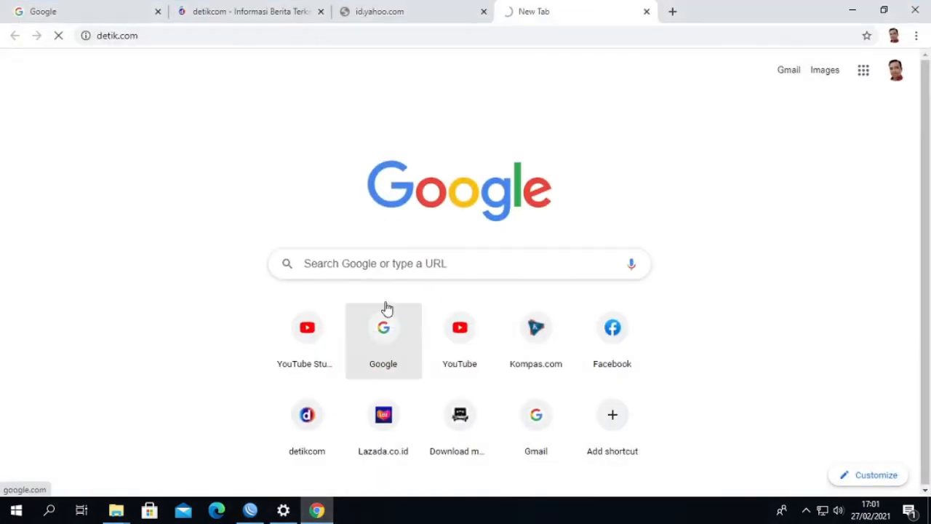
pyautogui.click(318, 36)
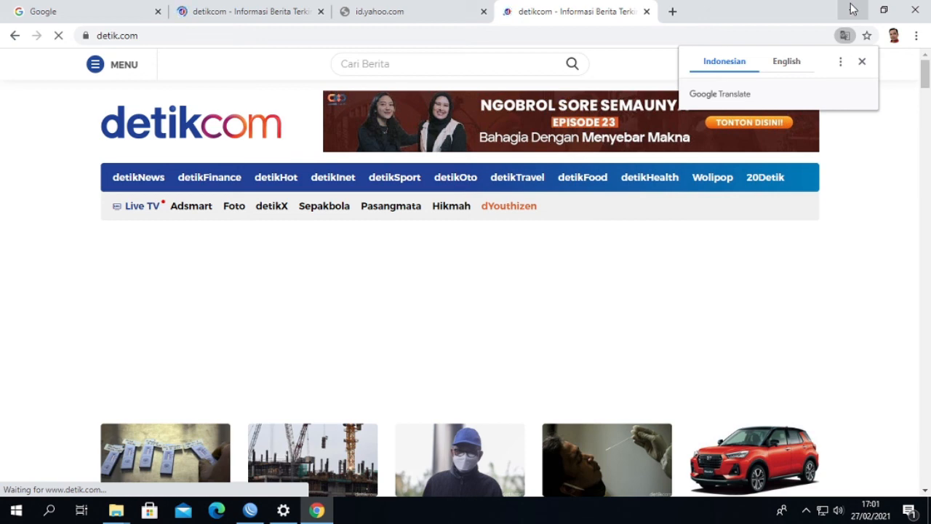
pyautogui.click(853, 8)
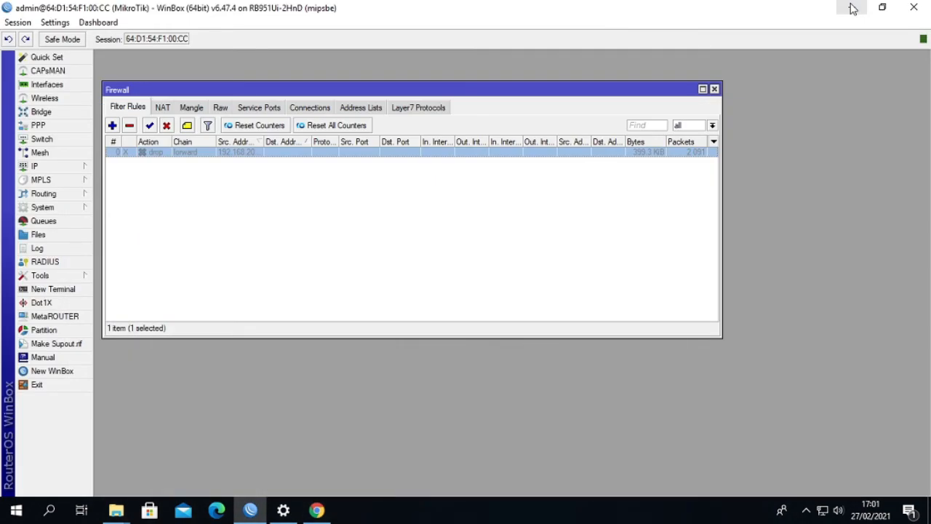
pyautogui.click(852, 9)
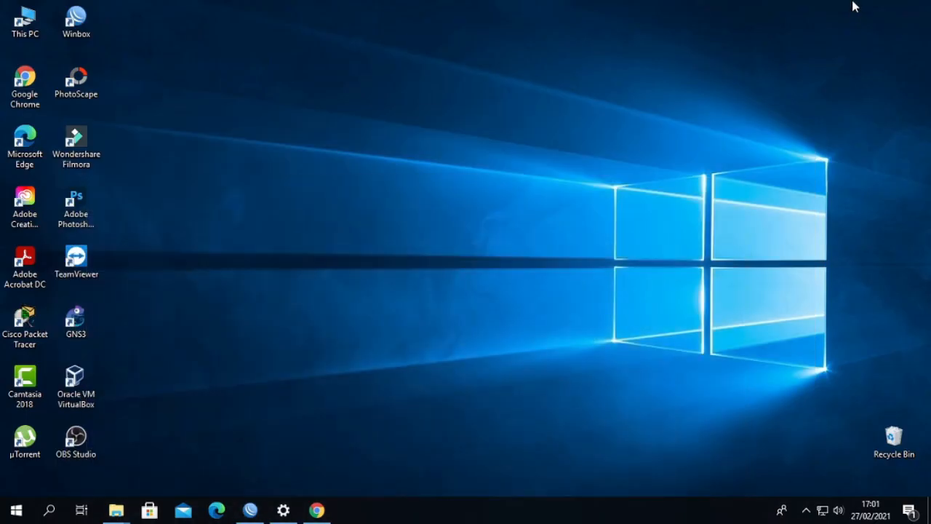